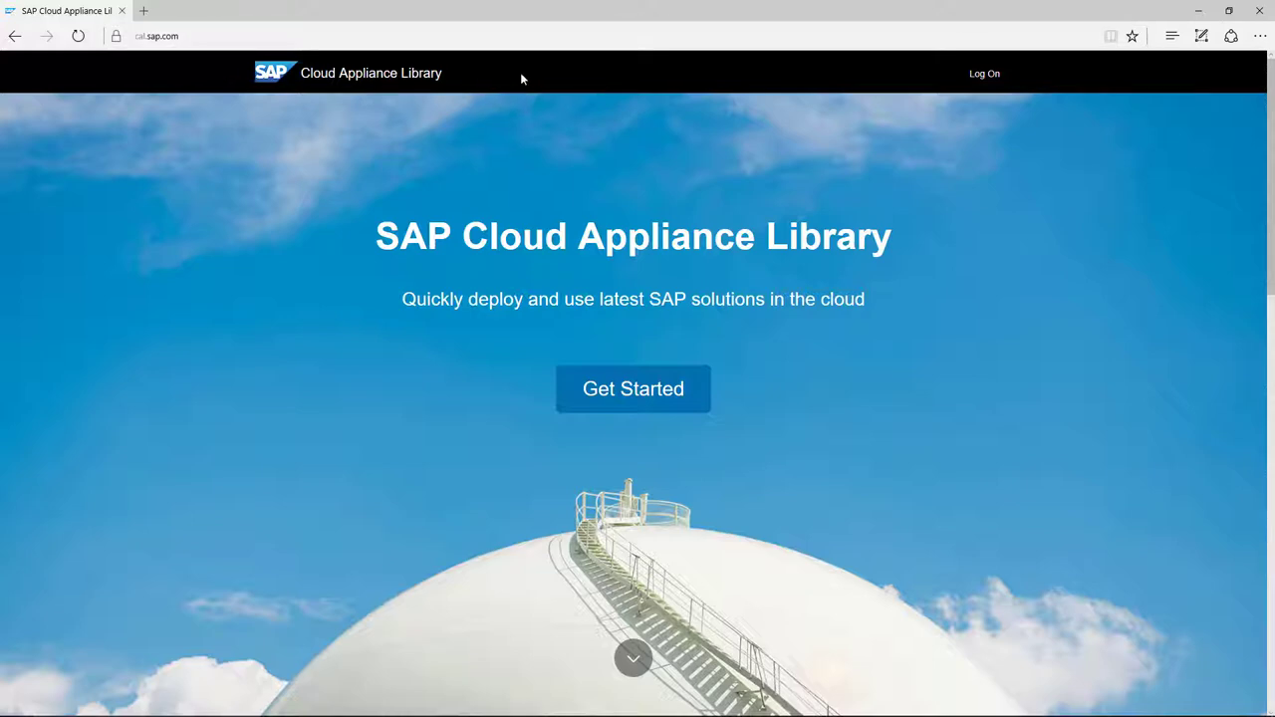
# Step: Log on to the Cloud Appliance Library and open the details of the SAP Business One 9.2, version for SAP HANA PL7 solution
pyautogui.click(986, 75)
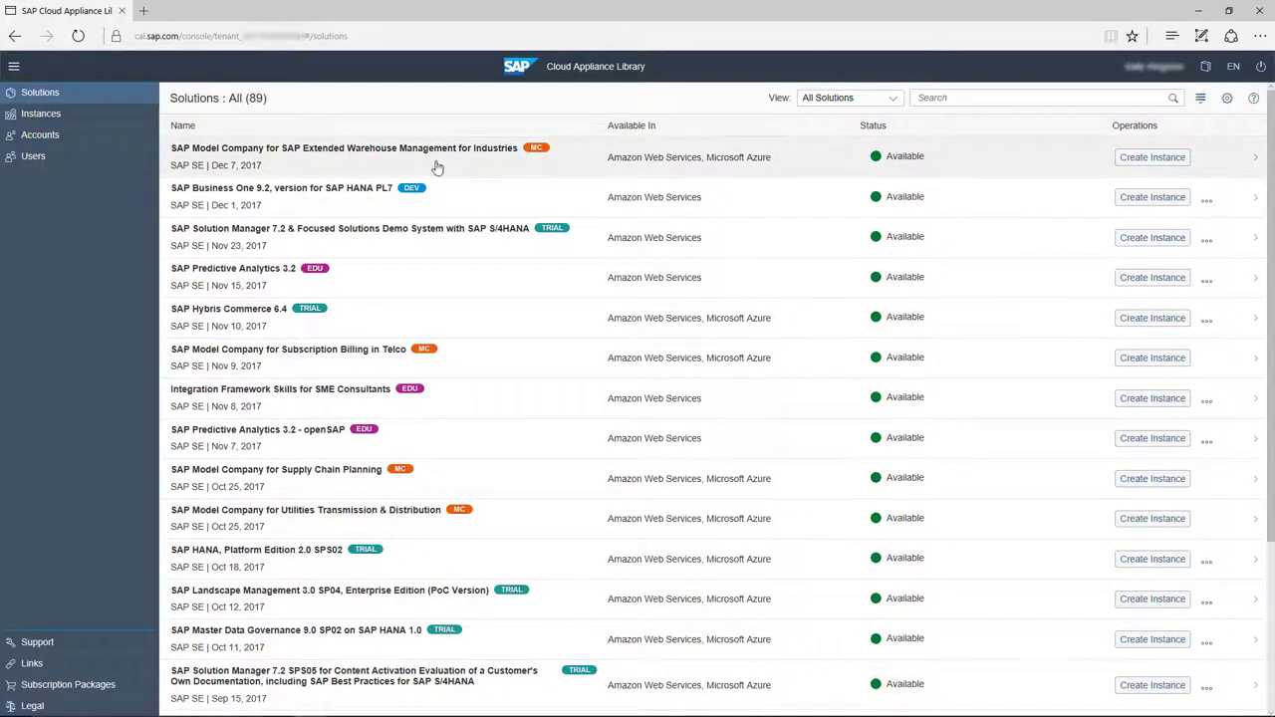
pyautogui.click(361, 194)
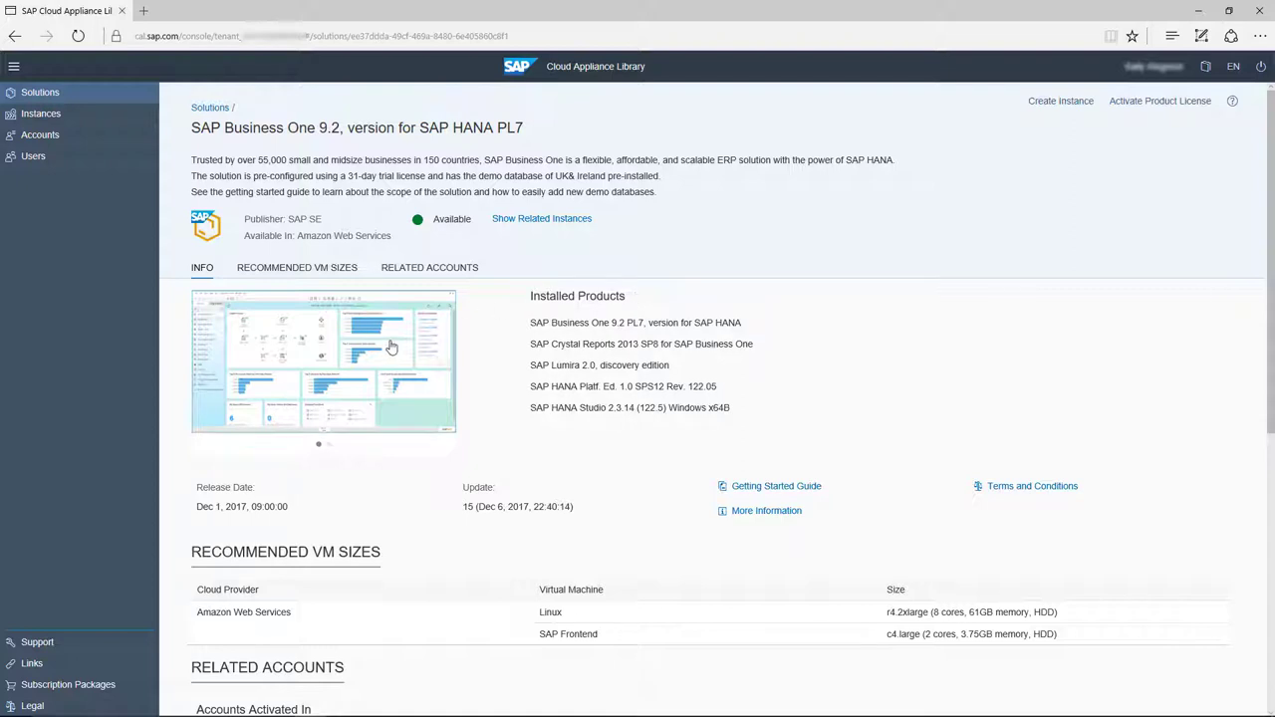
# Step: View the solution's enlarged preview image and its video preview, and open the Getting Started Guide
pyautogui.click(354, 347)
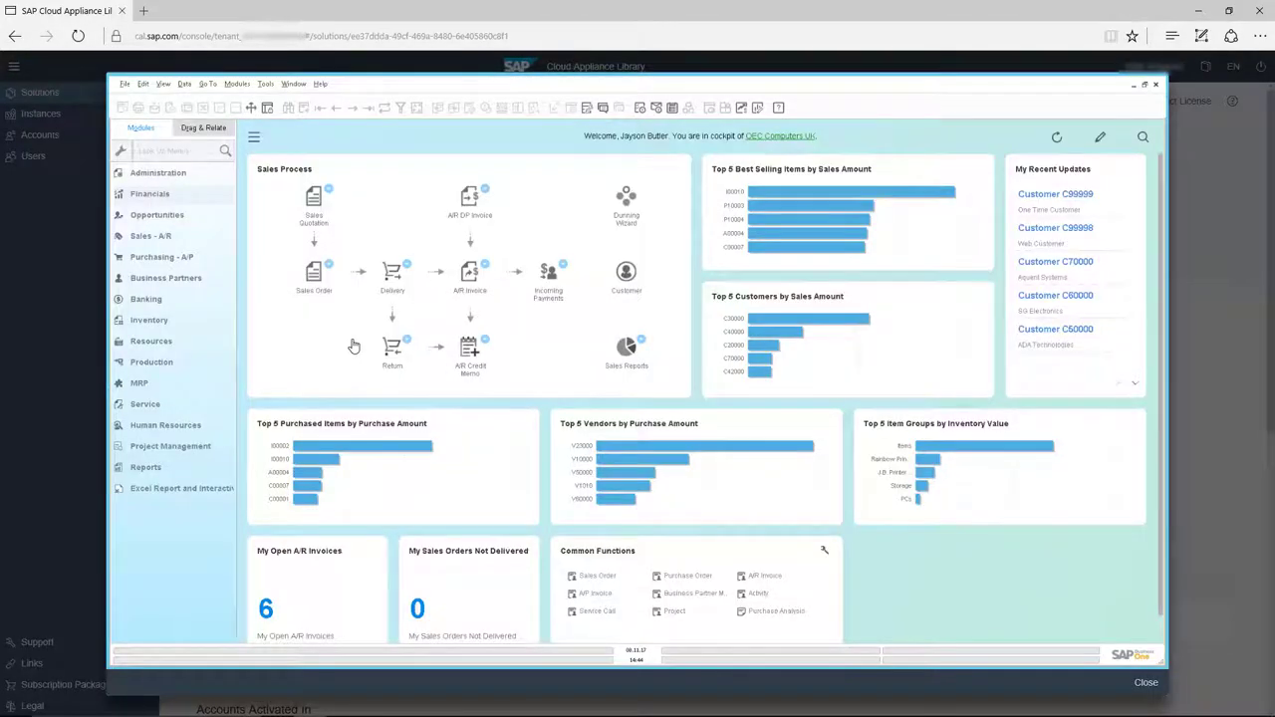
pyautogui.click(1141, 685)
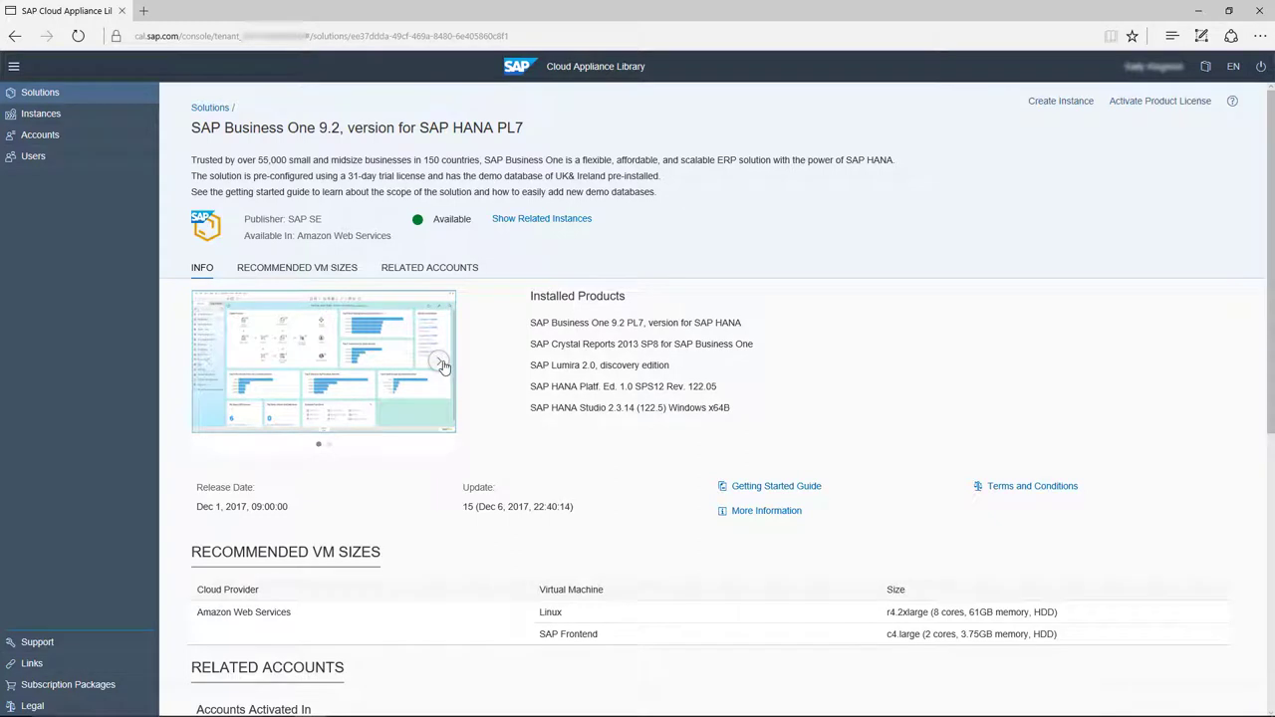
pyautogui.click(440, 363)
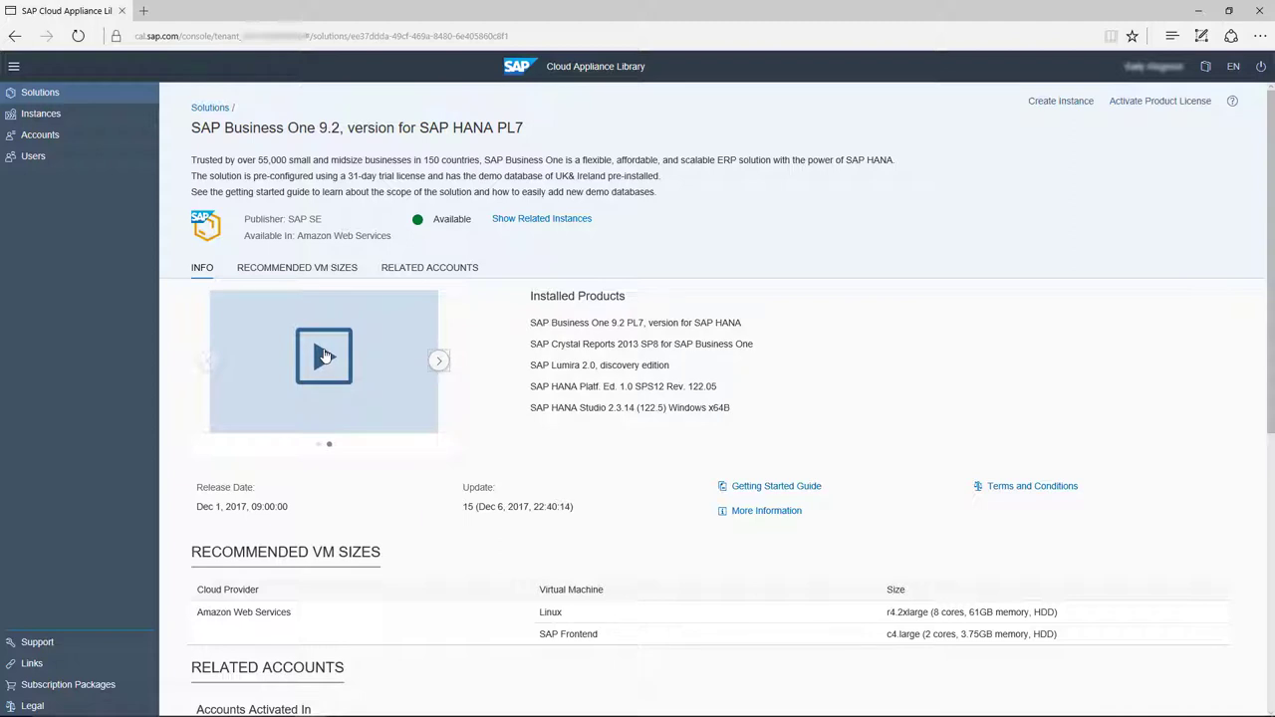
pyautogui.click(801, 494)
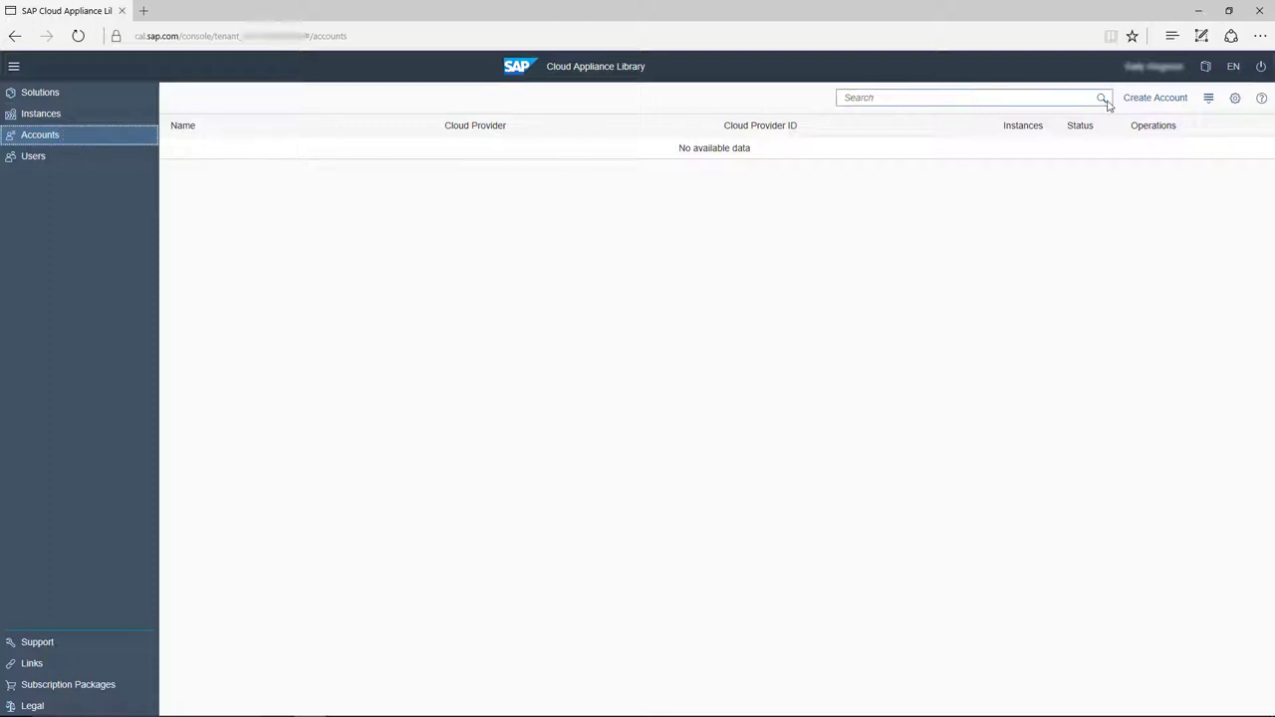
# Step: Start a new account named Employee1 with the description "Account for Presales Consultant" and Amazon Web Services as cloud provider
pyautogui.click(1141, 99)
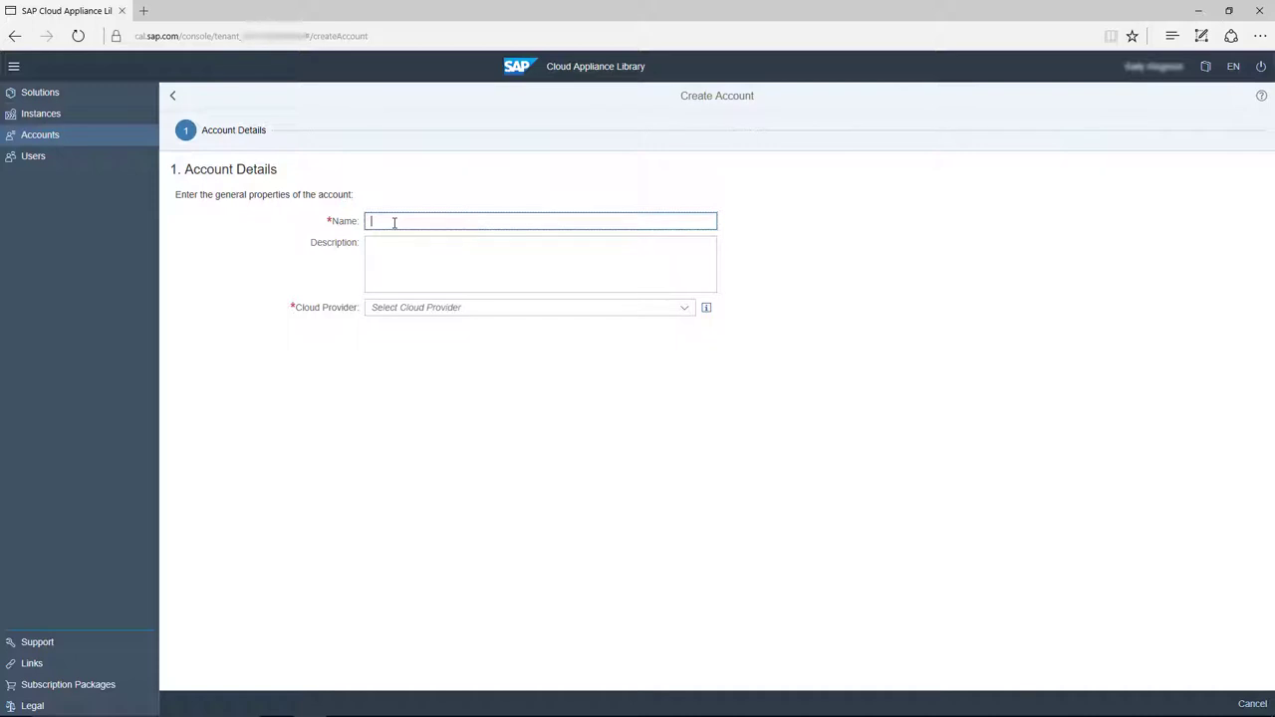
pyautogui.write('Employee1')
pyautogui.click(394, 249)
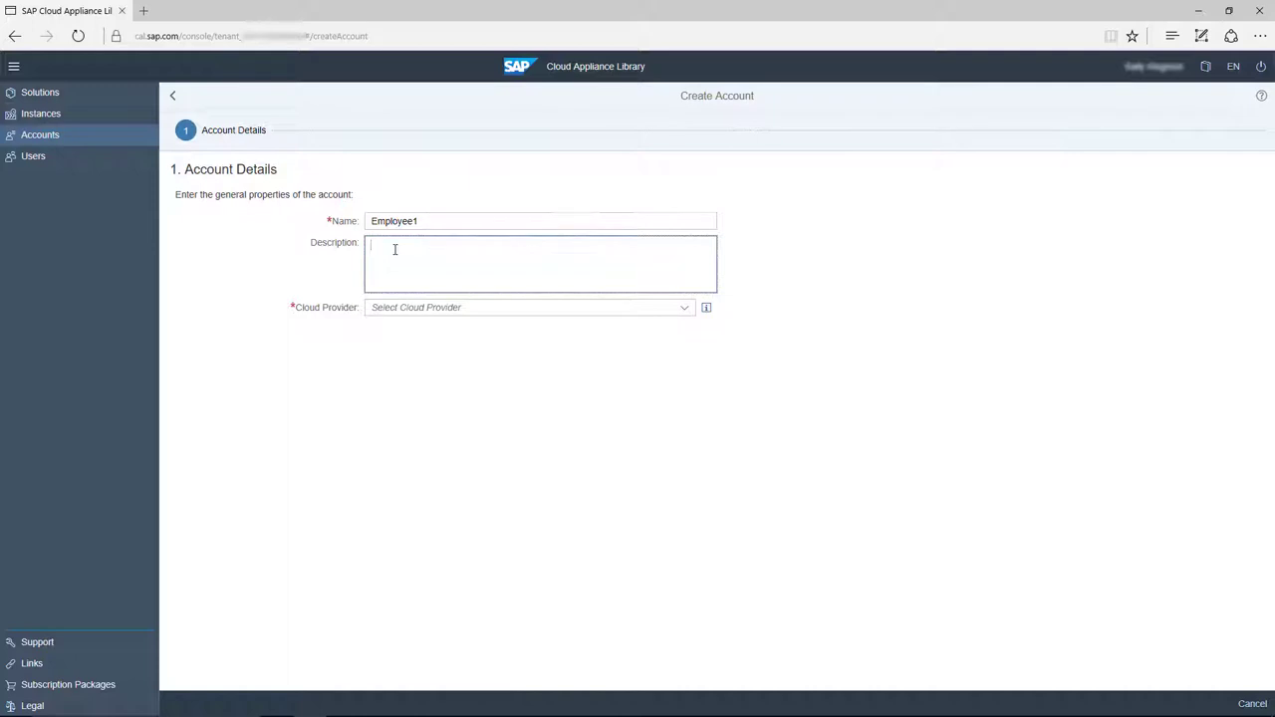
pyautogui.write('Account for Presales Consultant')
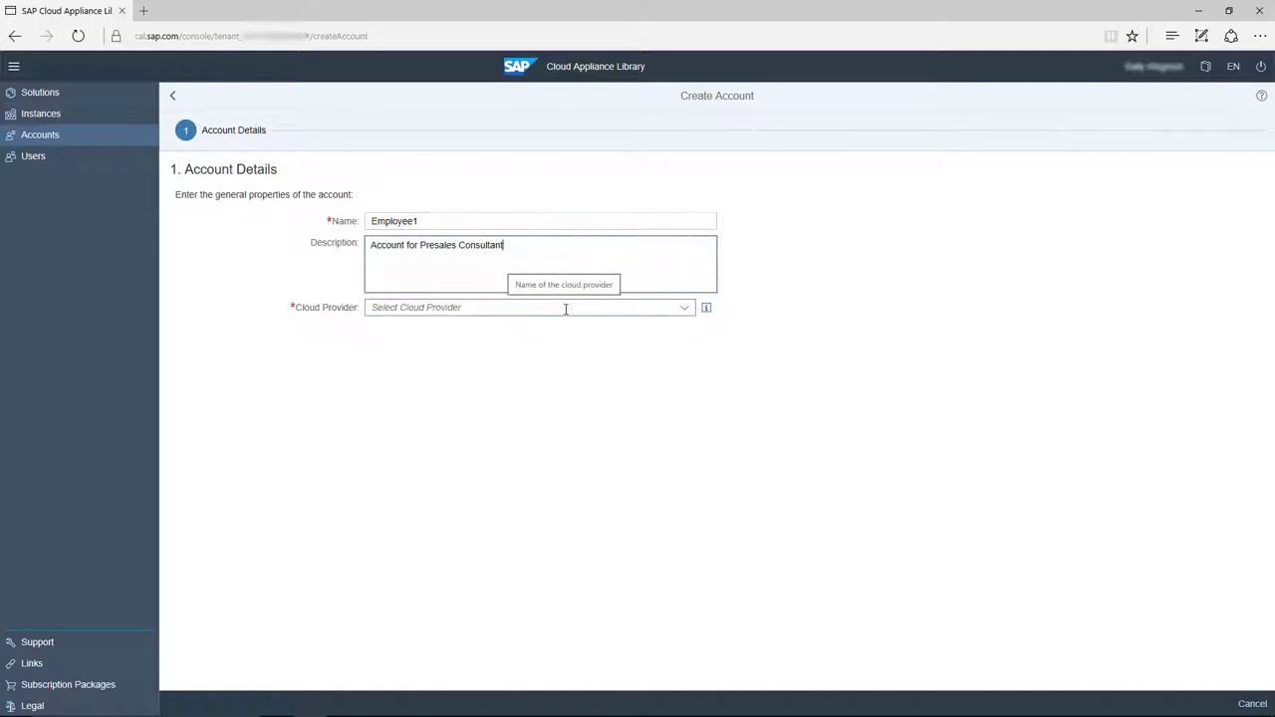
pyautogui.click(683, 310)
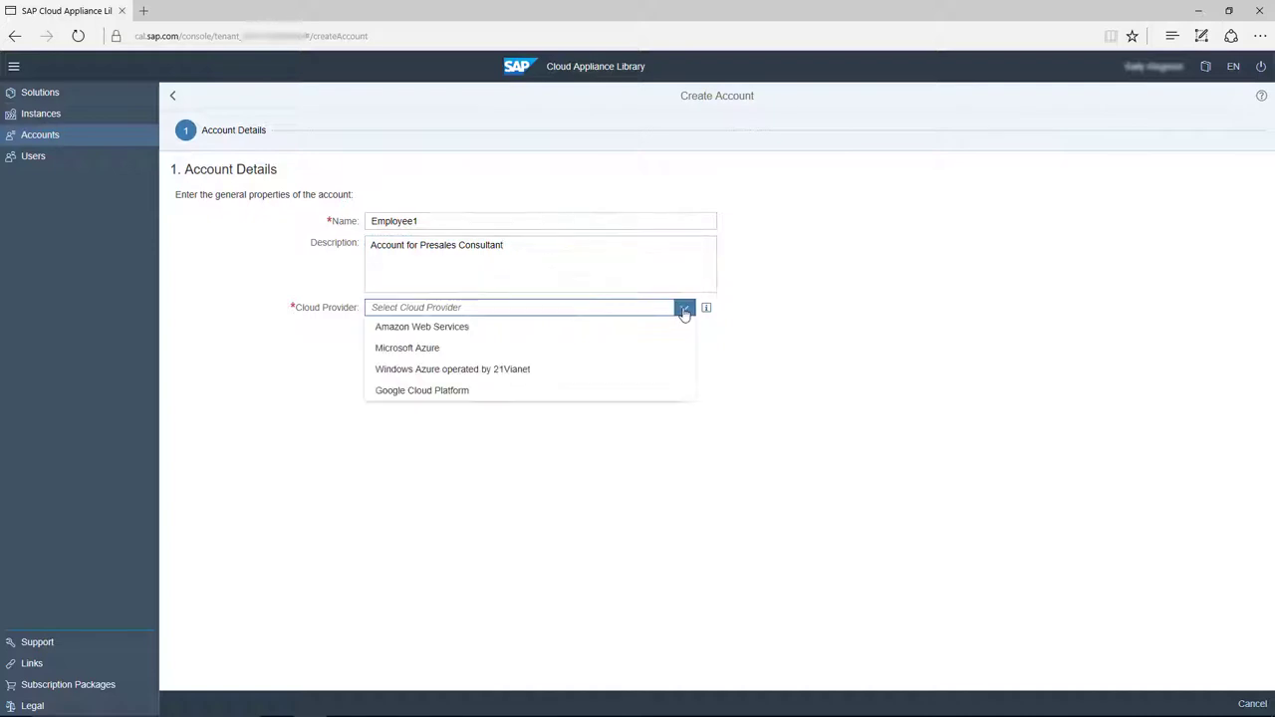
pyautogui.click(603, 328)
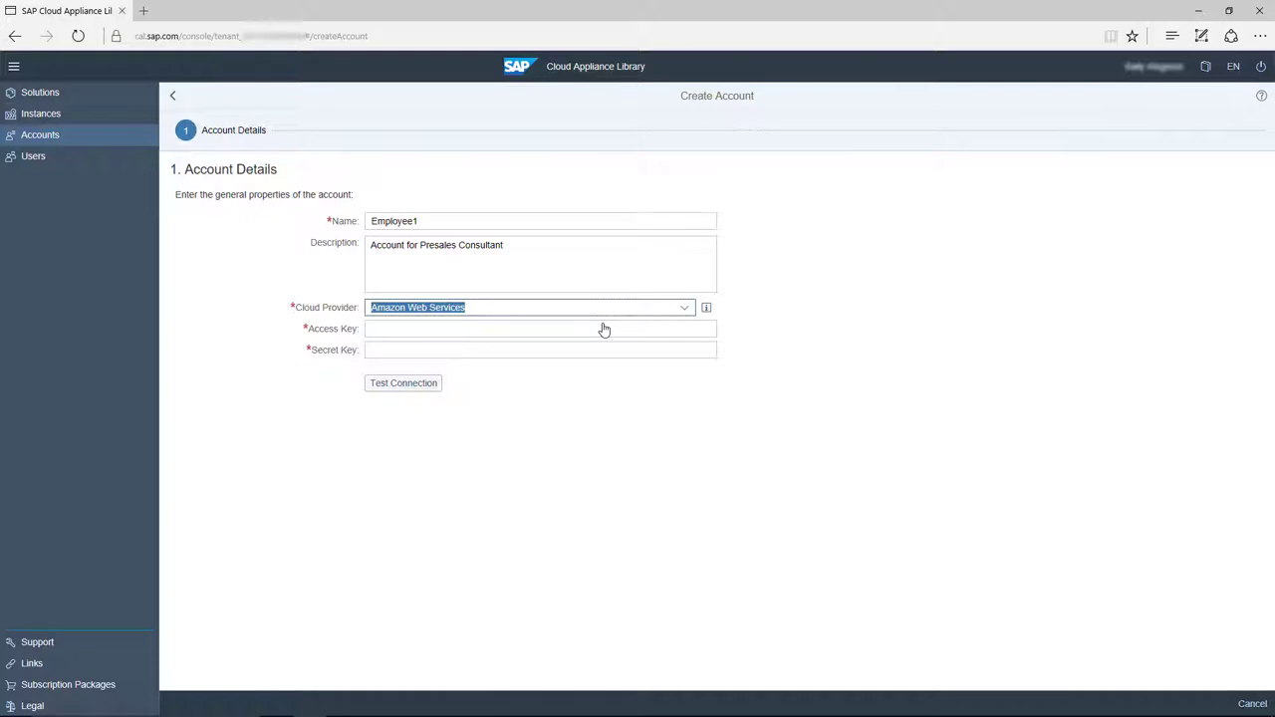
# Step: Paste the Amazon Web Services access key and secret key into the account details and test the connection
pyautogui.click(394, 329)
pyautogui.hotkey('ctrl', 'v')
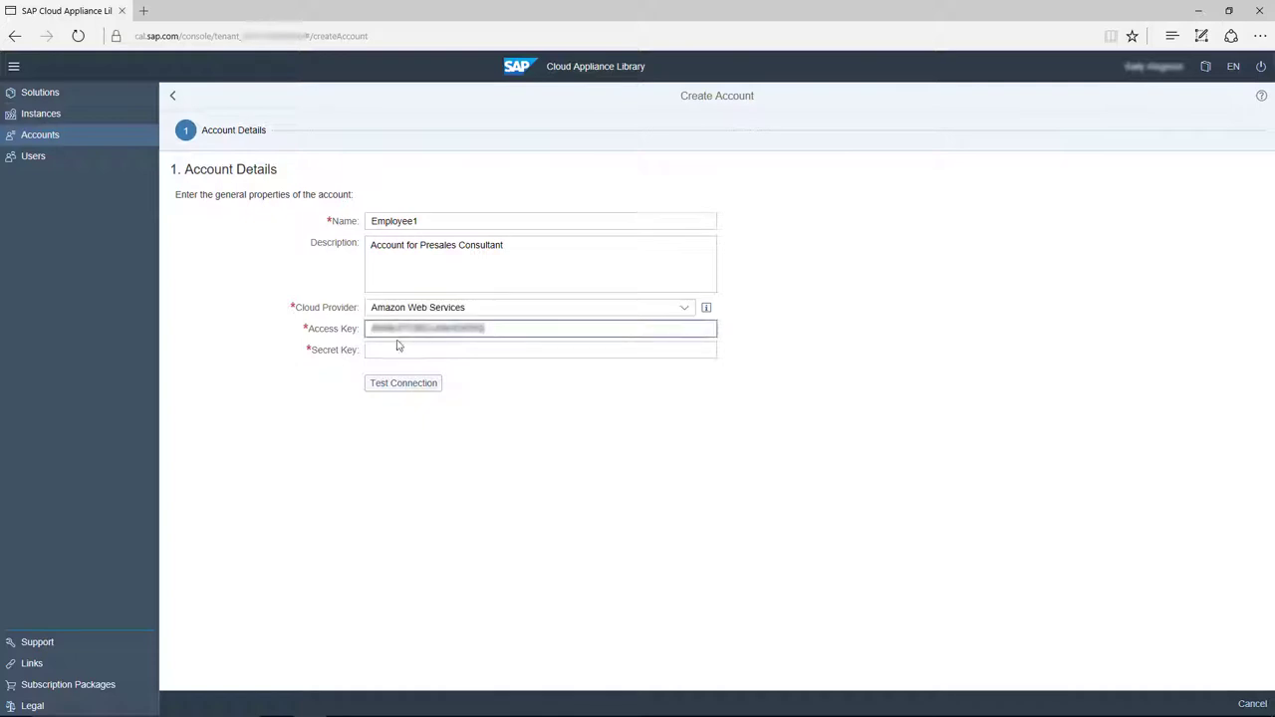
pyautogui.click(405, 350)
pyautogui.hotkey('ctrl', 'v')
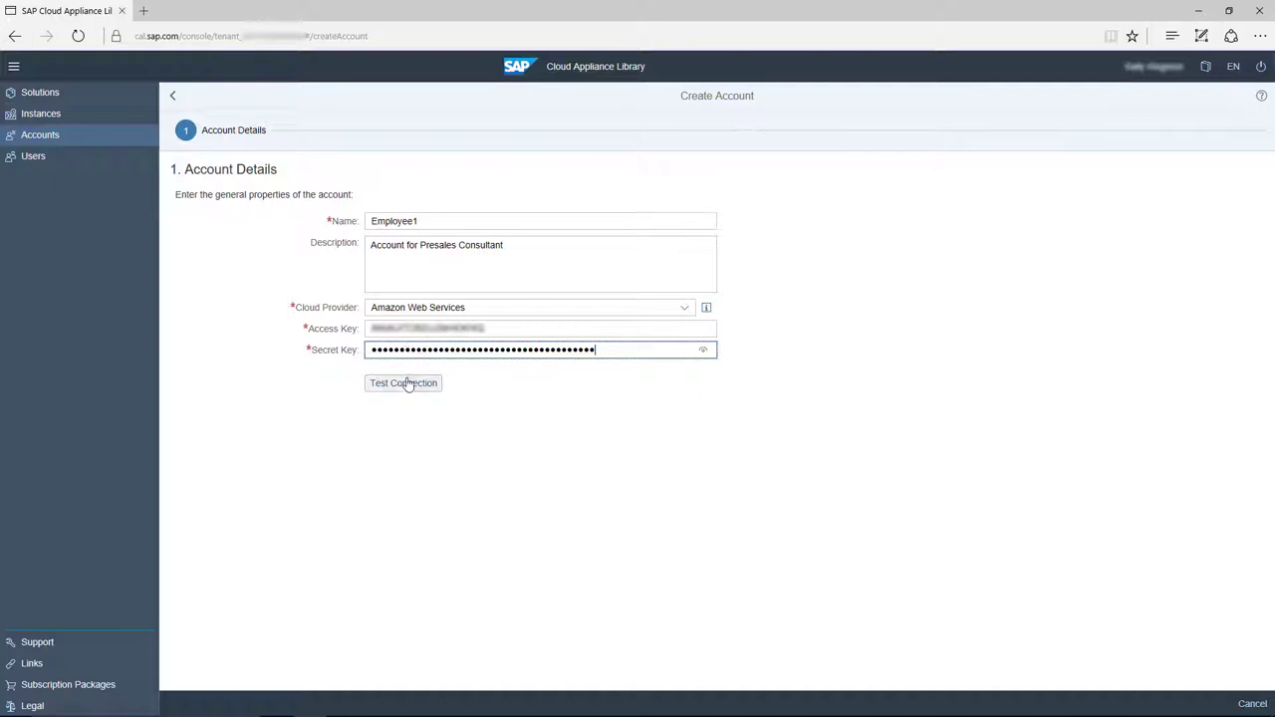
pyautogui.click(404, 384)
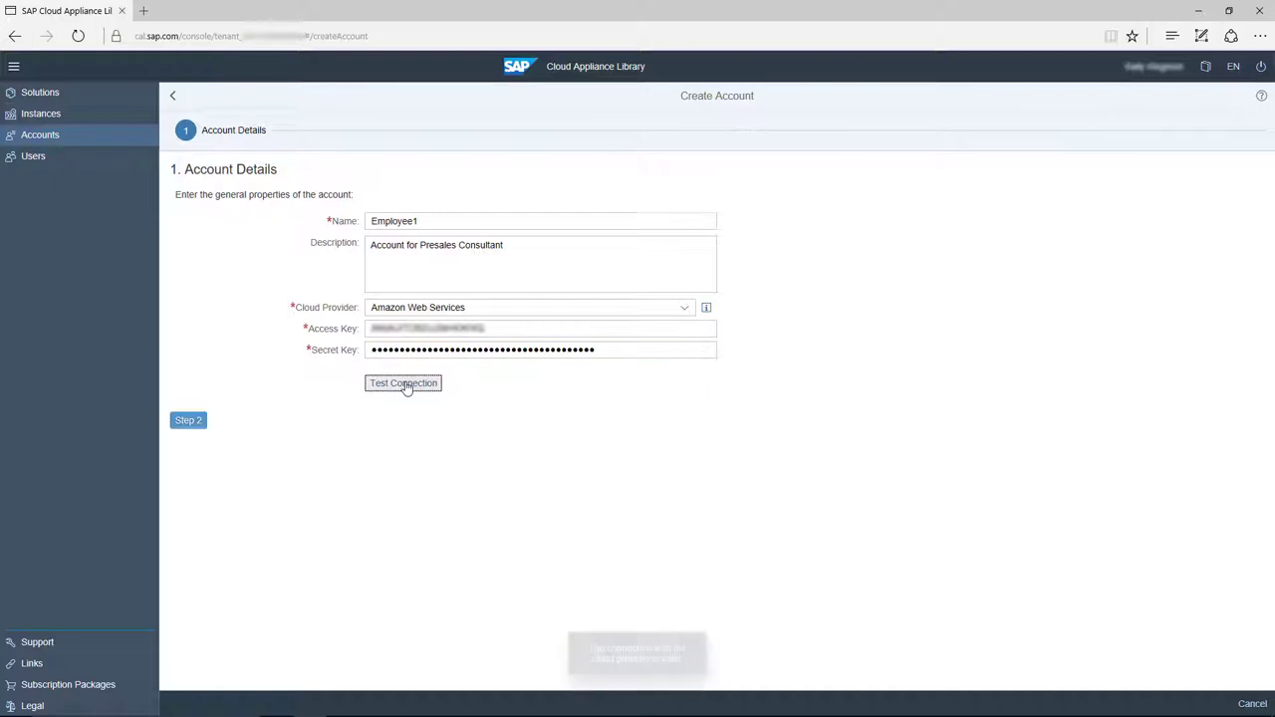
# Step: Keep the default account user as Owner, review the account summary and create the account
pyautogui.click(188, 420)
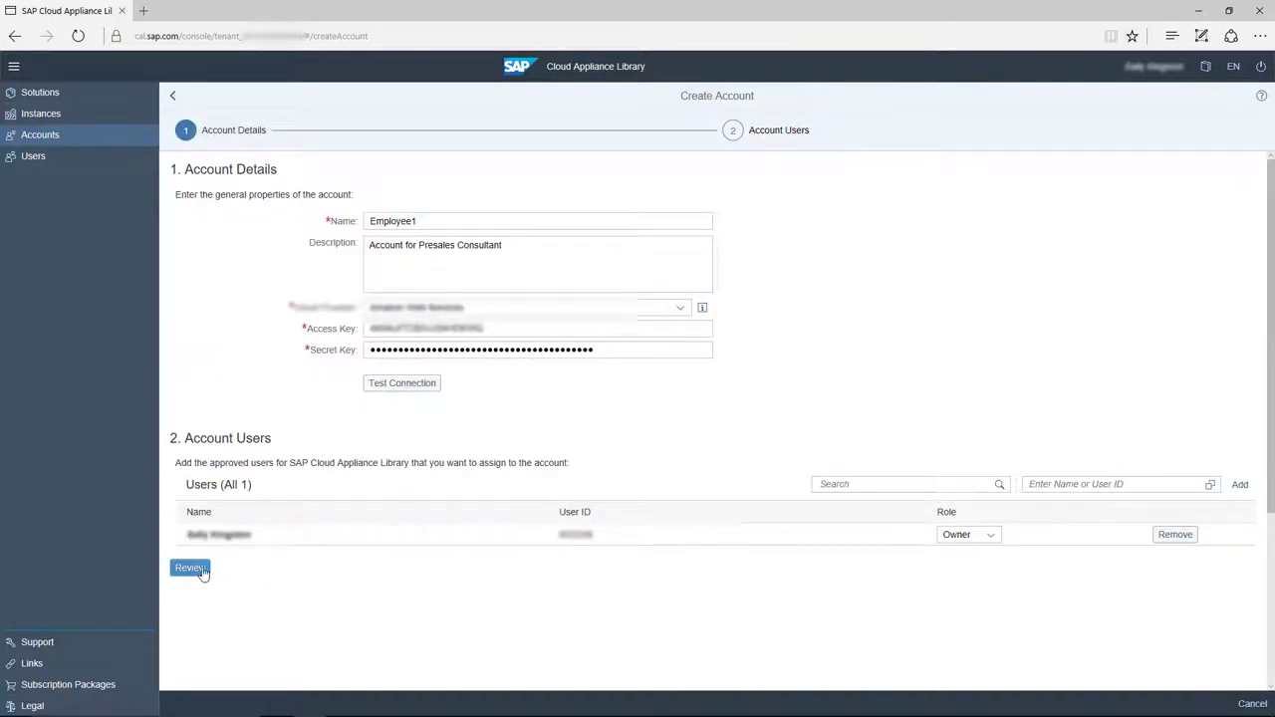
pyautogui.click(198, 568)
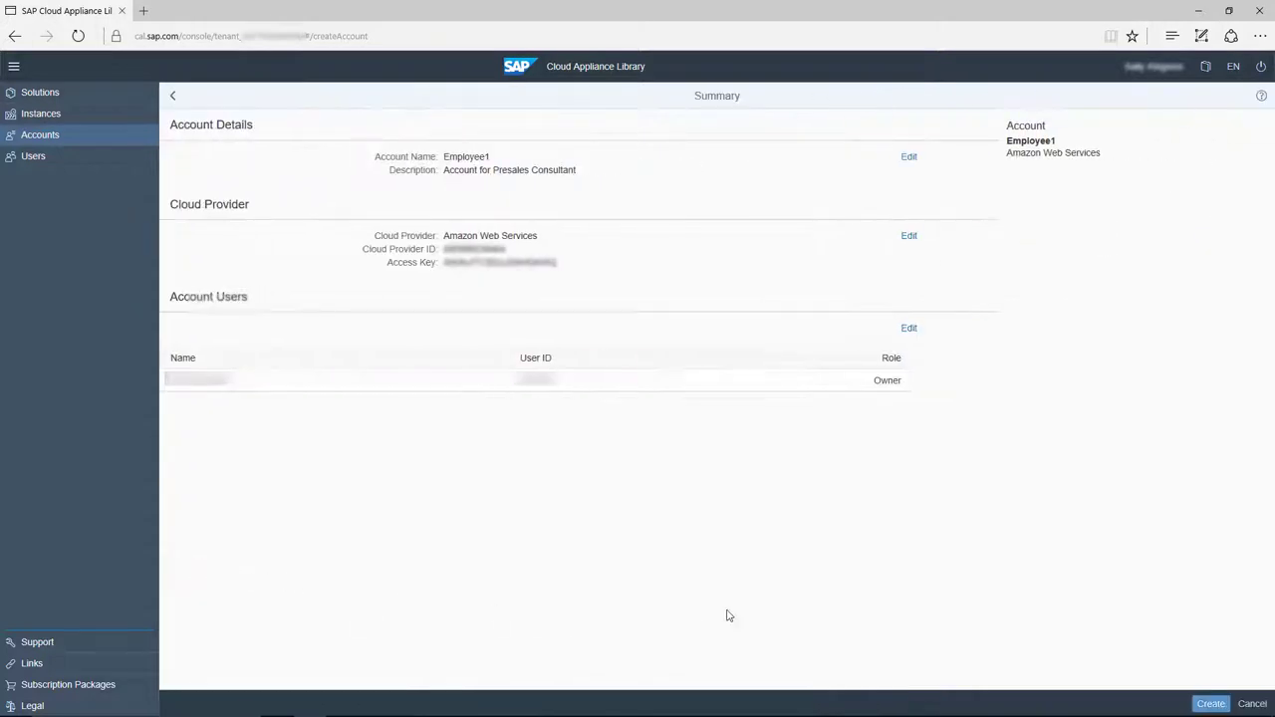
pyautogui.click(1210, 704)
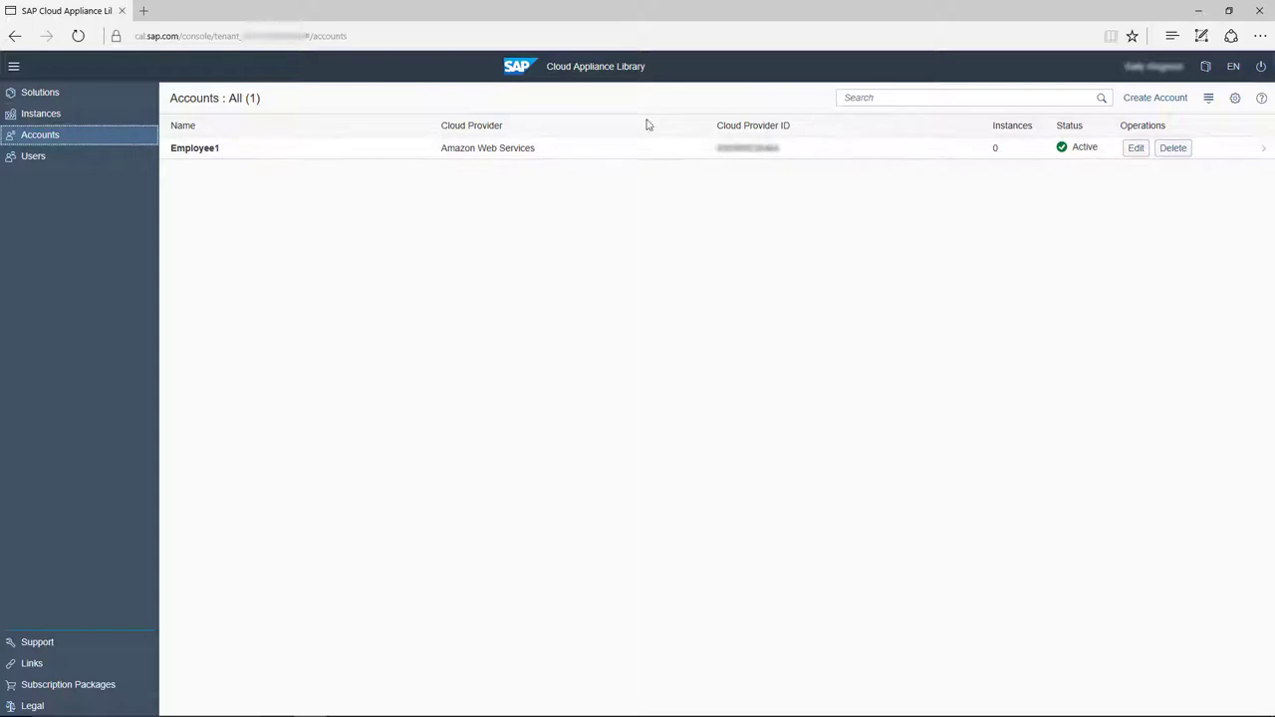
# Step: Start an instance of SAP Business One 9.2, version for SAP HANA PL7 in Advanced Mode using the existing Employee1 account
pyautogui.click(65, 95)
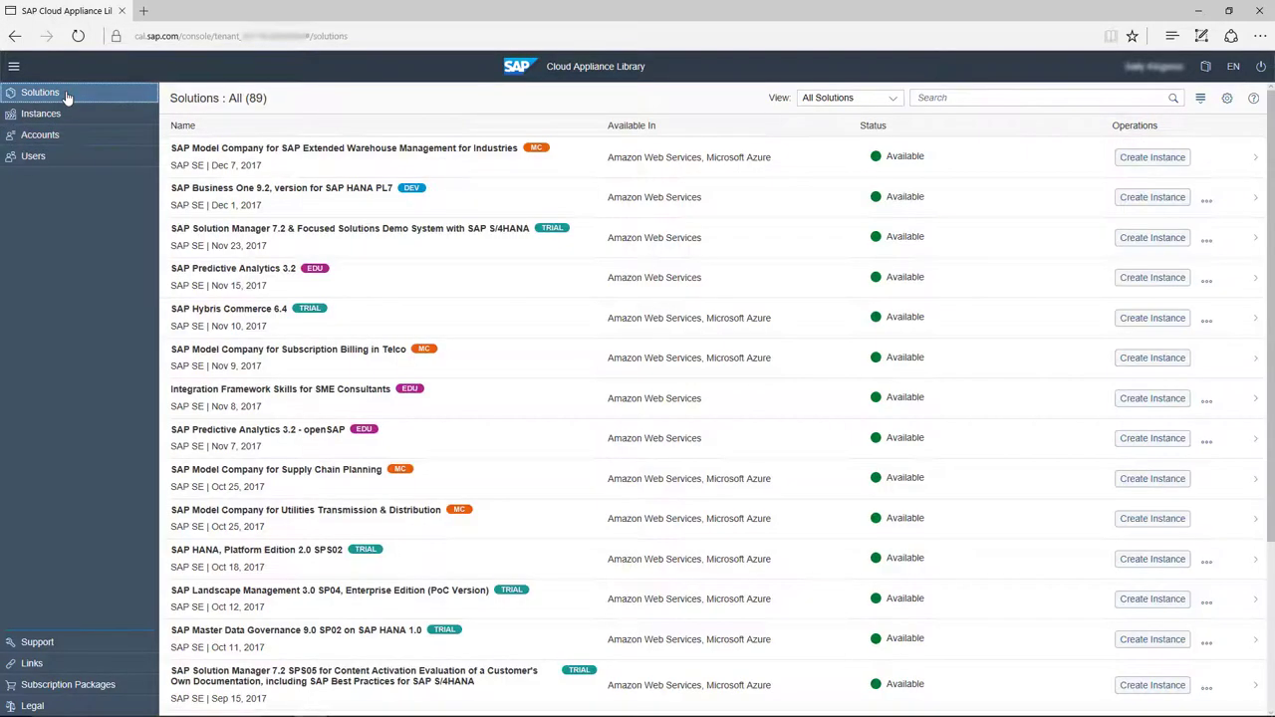
pyautogui.click(312, 206)
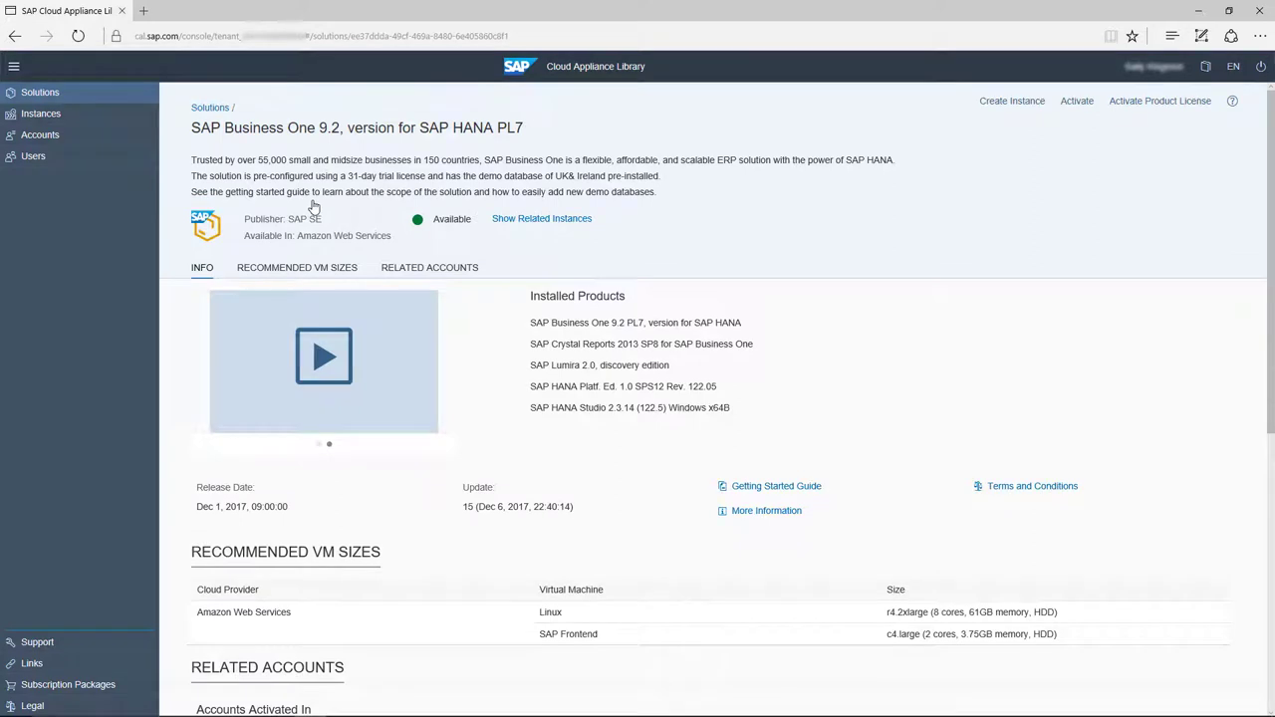
pyautogui.click(1011, 102)
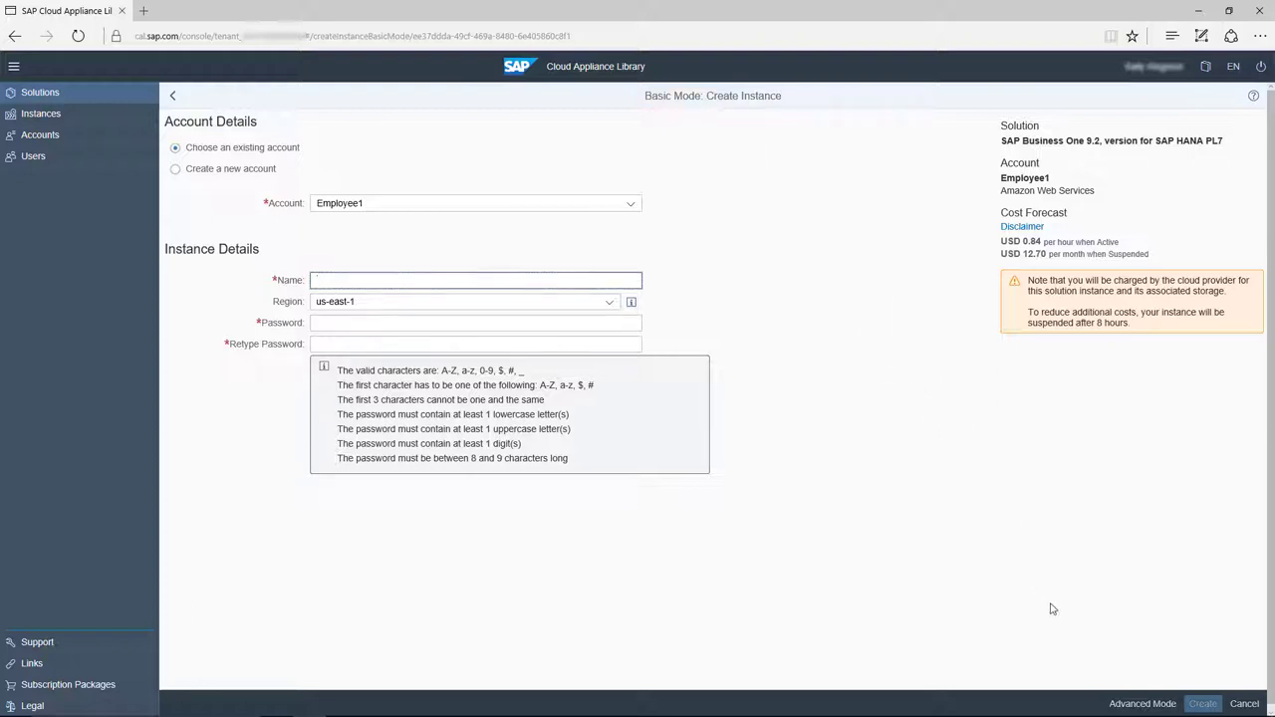
pyautogui.click(1141, 704)
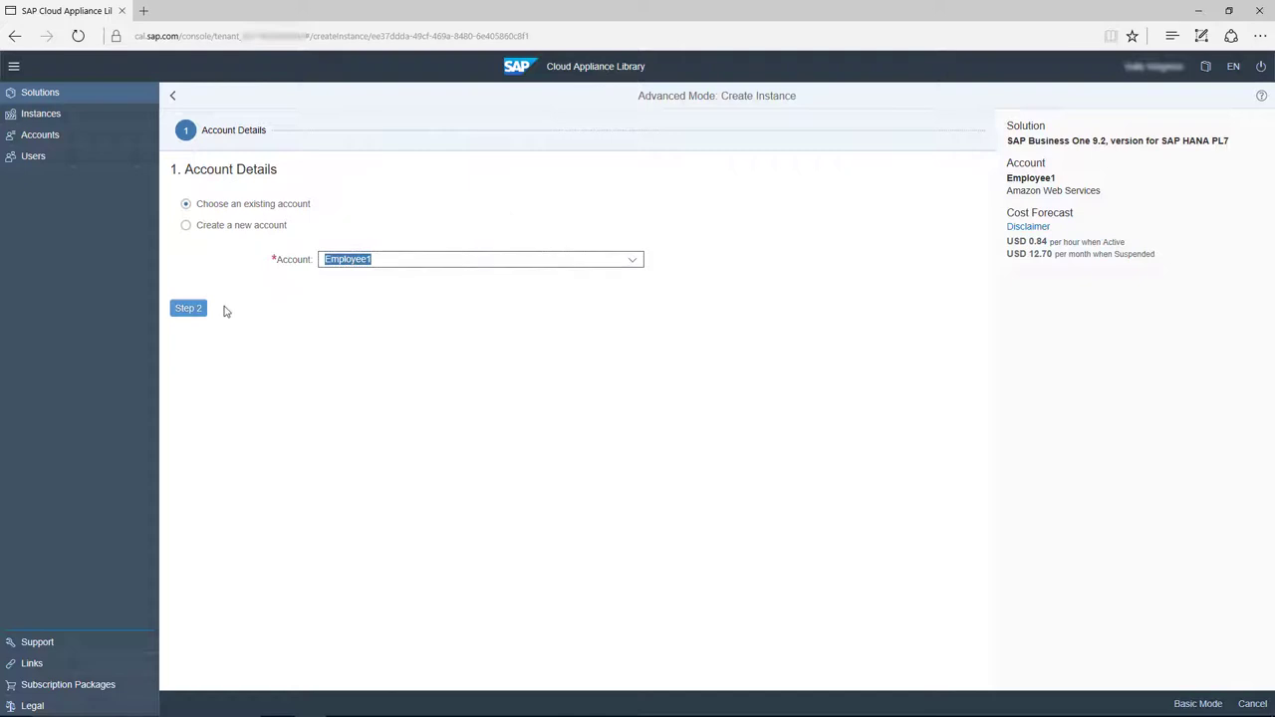
pyautogui.click(195, 308)
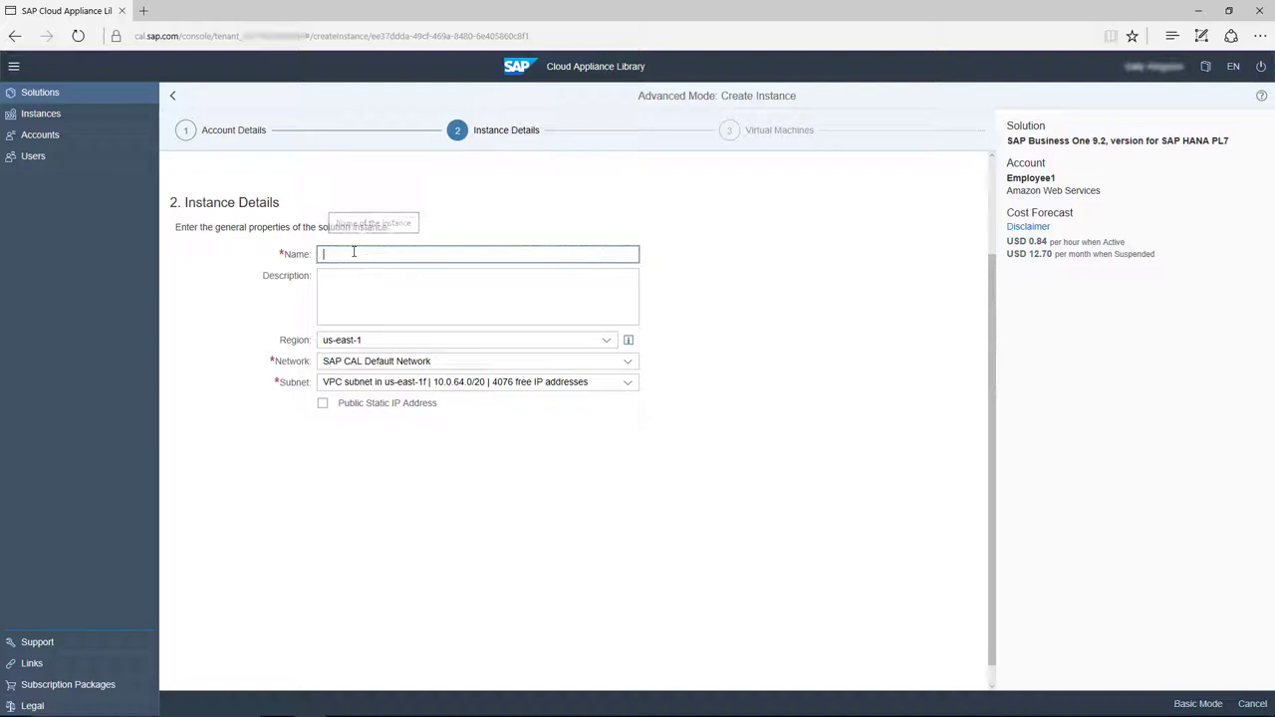
# Step: Name the instance Presales Instance, set its region to ap-southeast-1, enable a public static IP address and proceed to the virtual machines
pyautogui.write('Presales Instance')
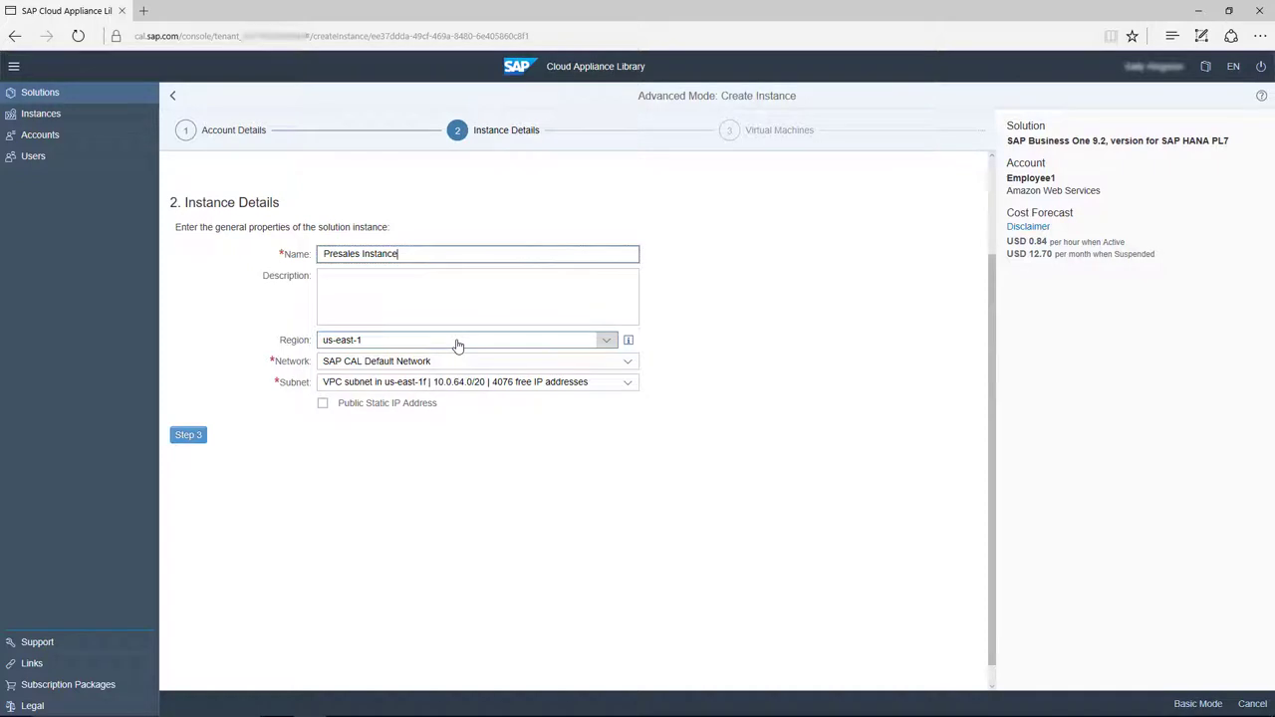
pyautogui.click(605, 341)
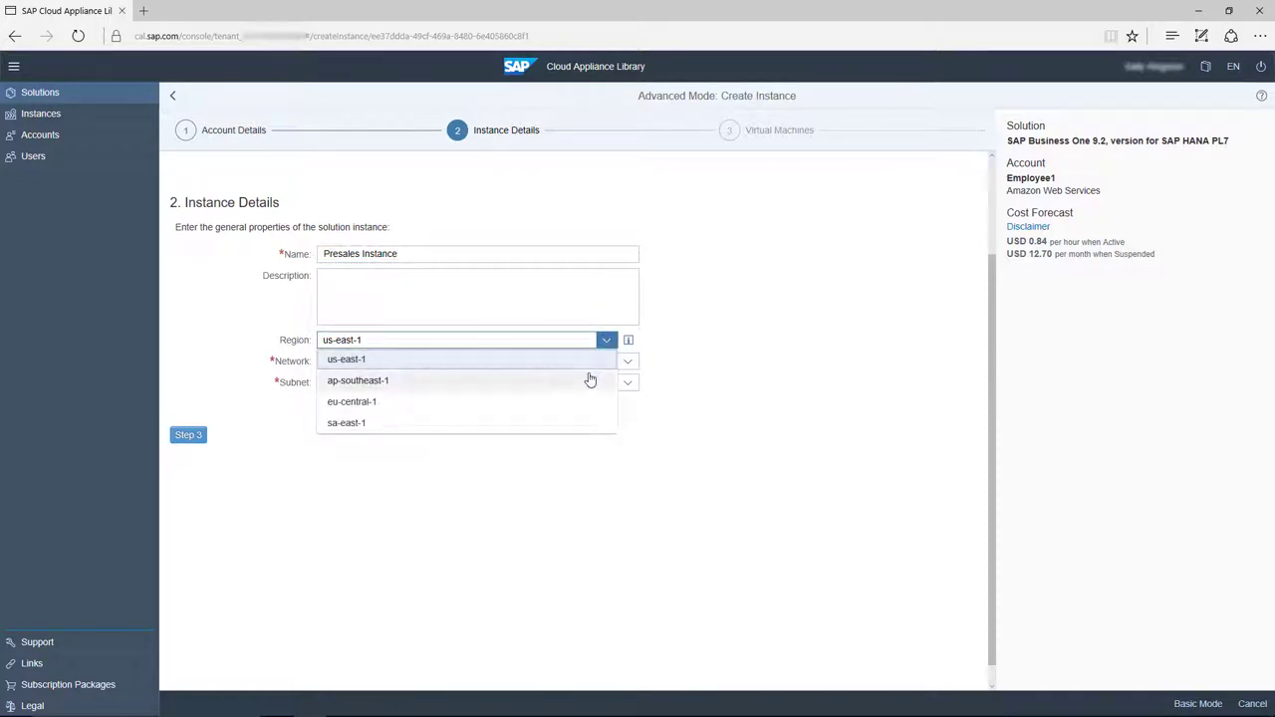
pyautogui.click(575, 380)
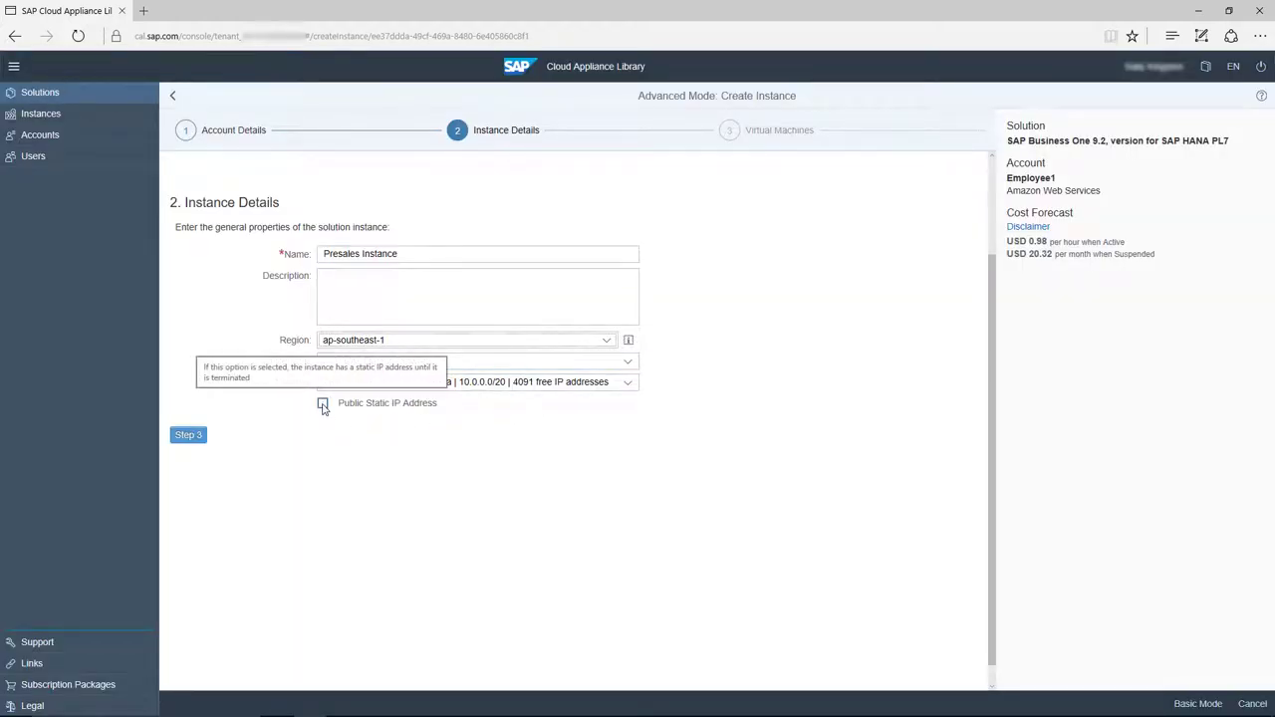
pyautogui.click(323, 404)
pyautogui.click(188, 434)
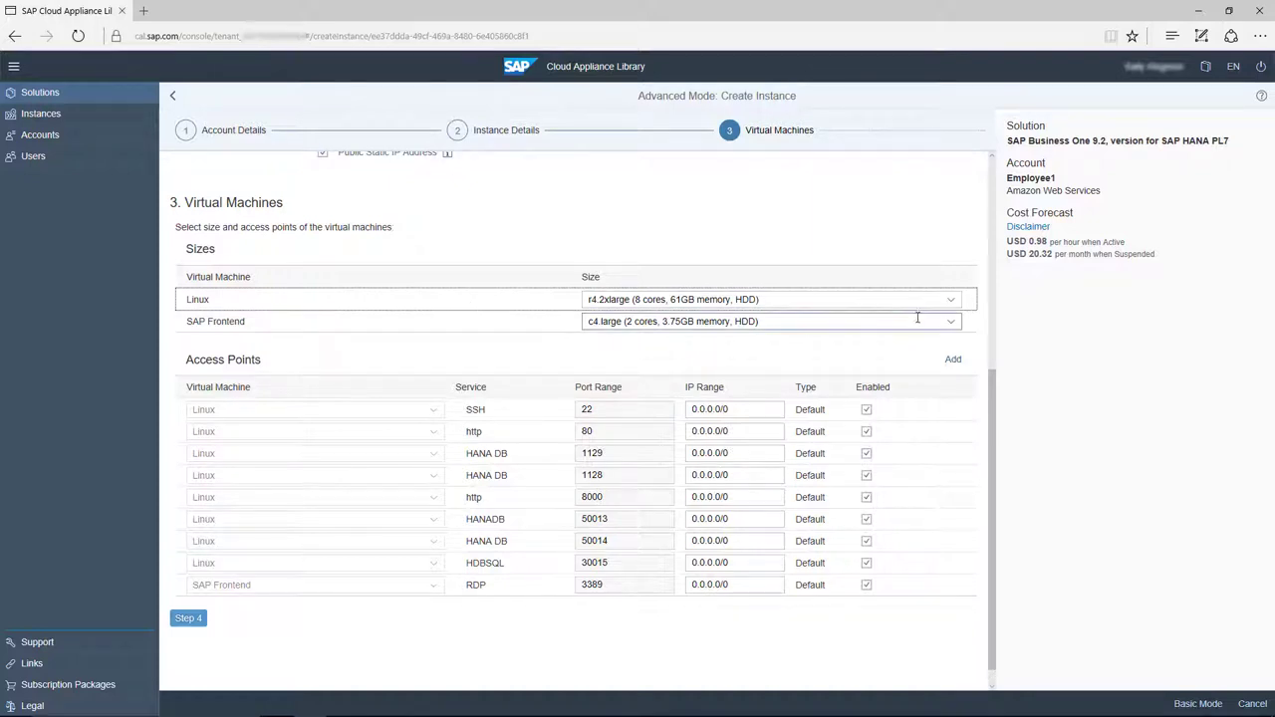
# Step: Check the size options for the SAP Frontend machine, keep c4.large, and accept the virtual machine and access point settings
pyautogui.click(951, 323)
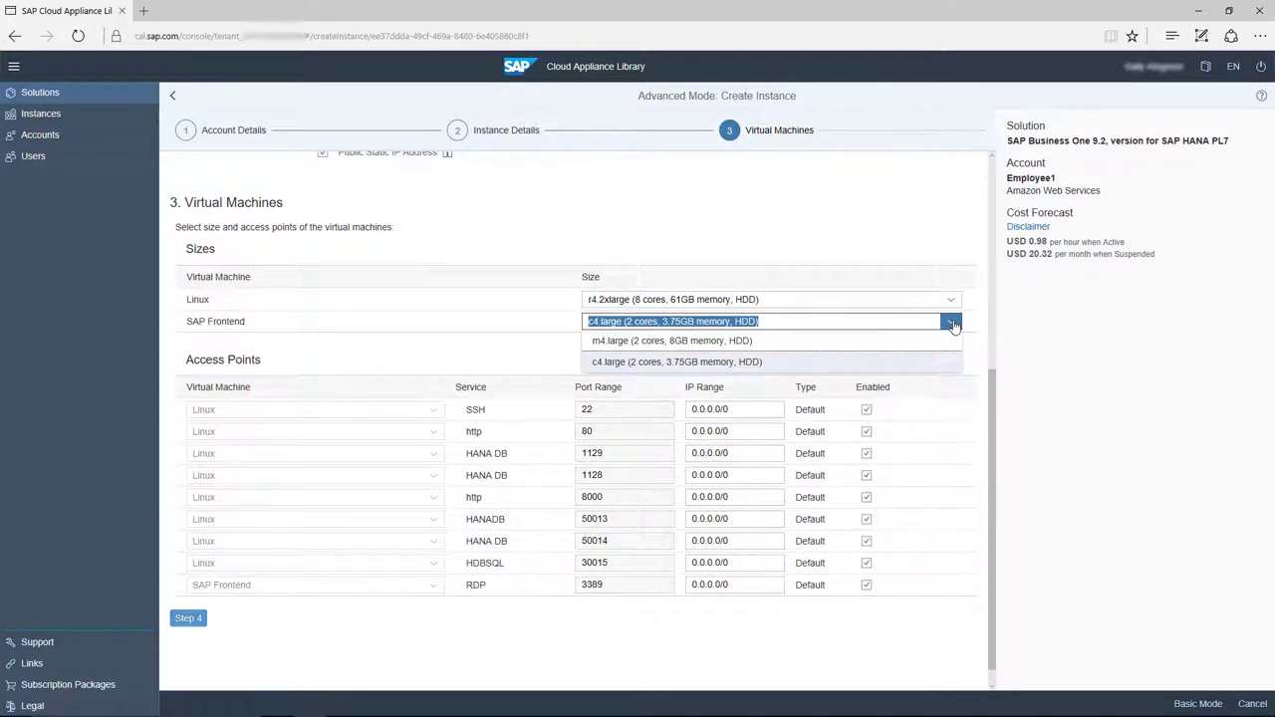
pyautogui.click(953, 326)
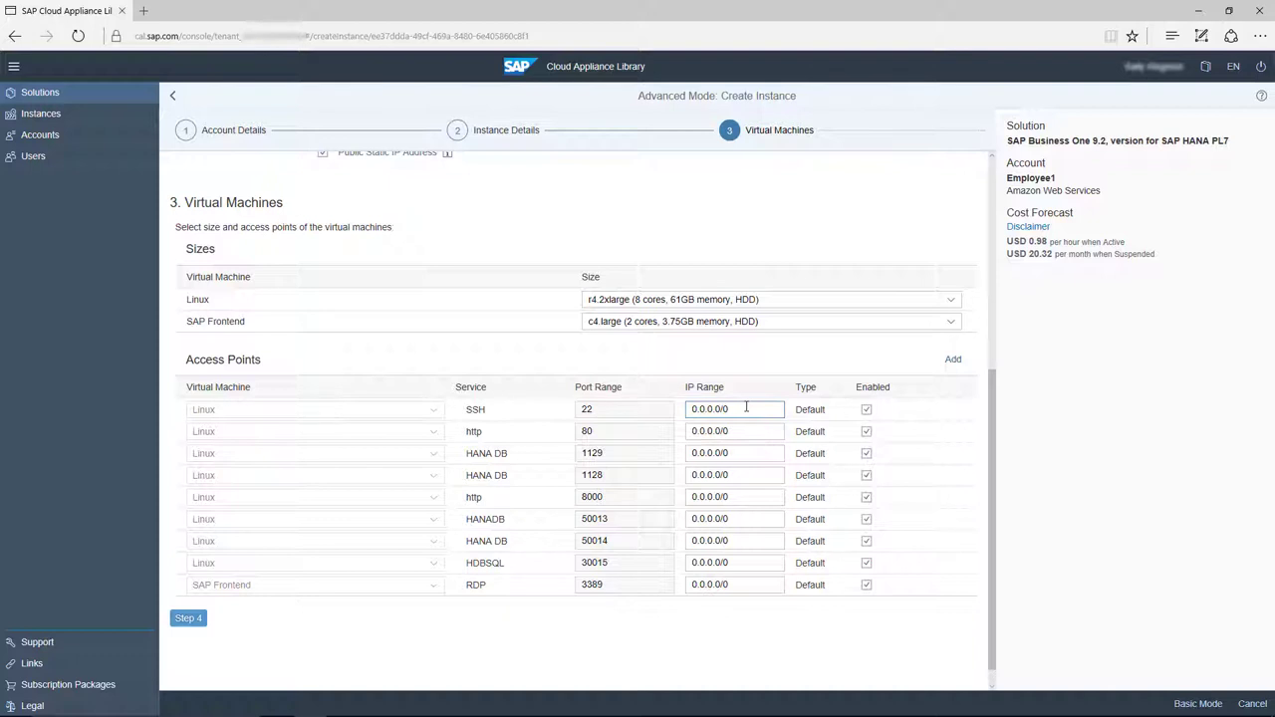
pyautogui.click(188, 618)
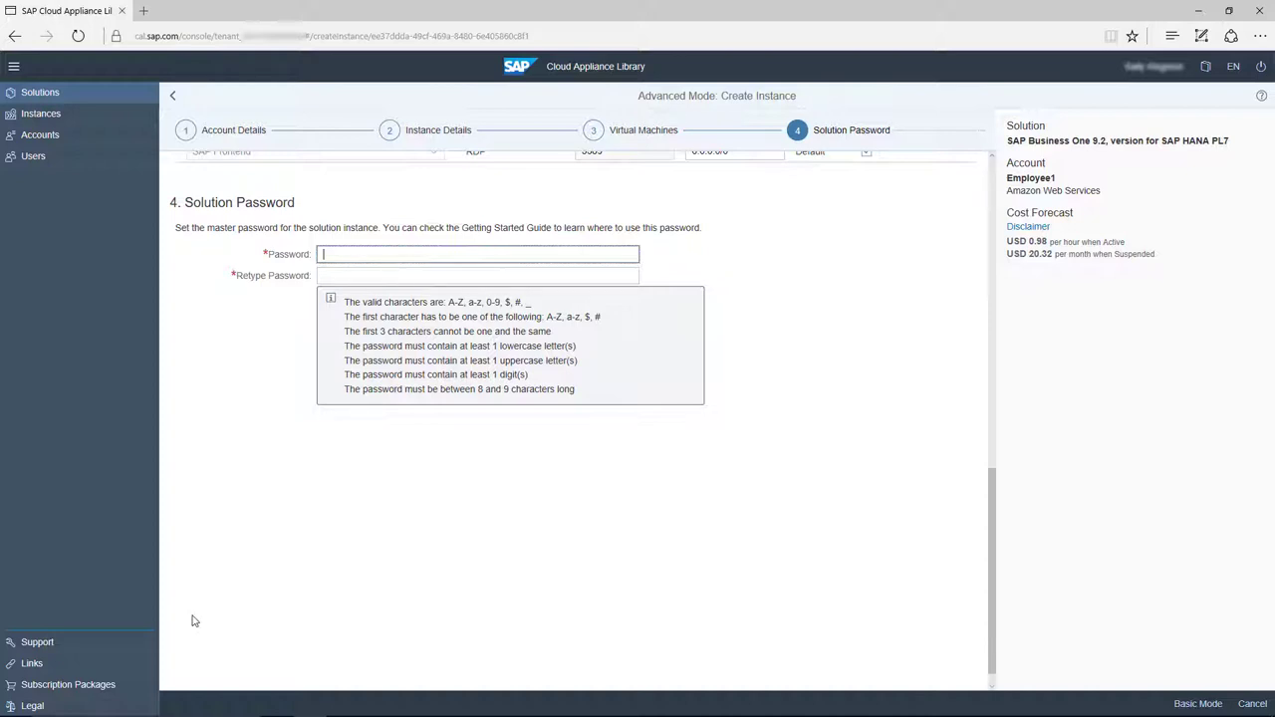
# Step: Enter the master password of the solution instance in both password fields and continue to the schedule details
pyautogui.hotkey('ctrl', 'v')
pyautogui.press('Tab')
pyautogui.hotkey('ctrl', 'v')
pyautogui.click(200, 422)
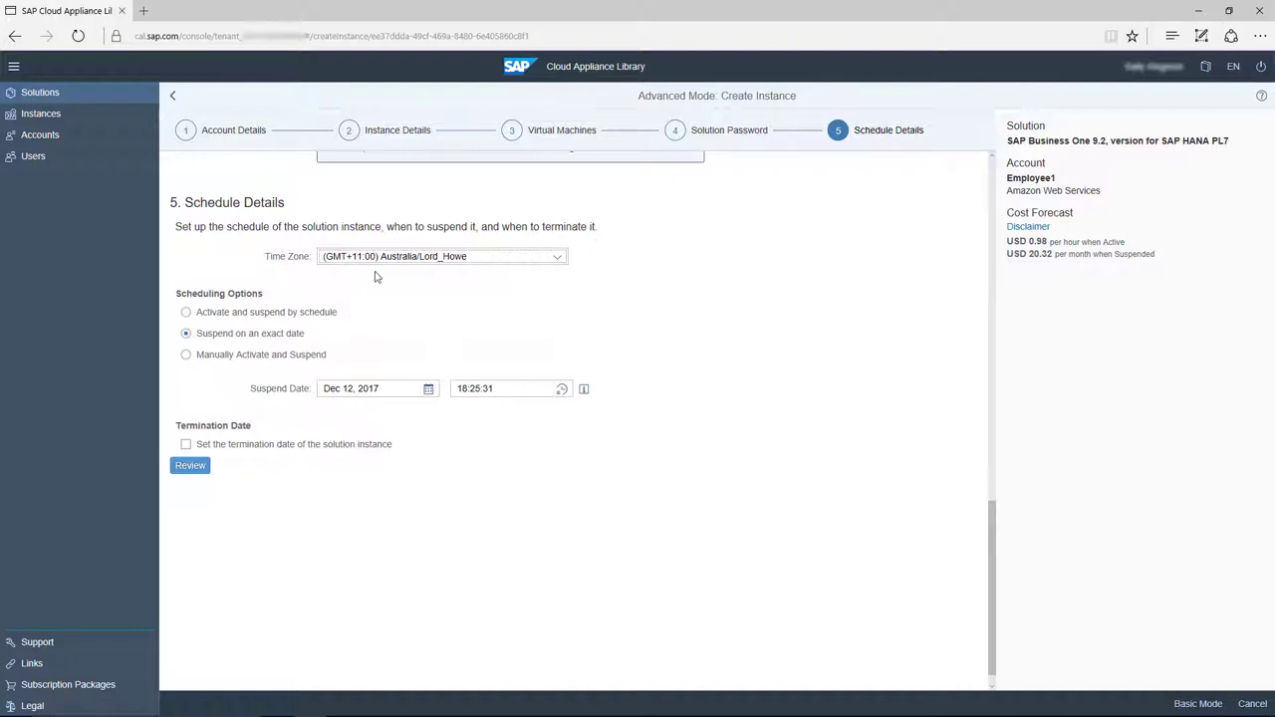
# Step: Schedule the instance to activate and suspend weekly on Monday, Tuesday, Wednesday, Thursday and Friday
pyautogui.click(215, 318)
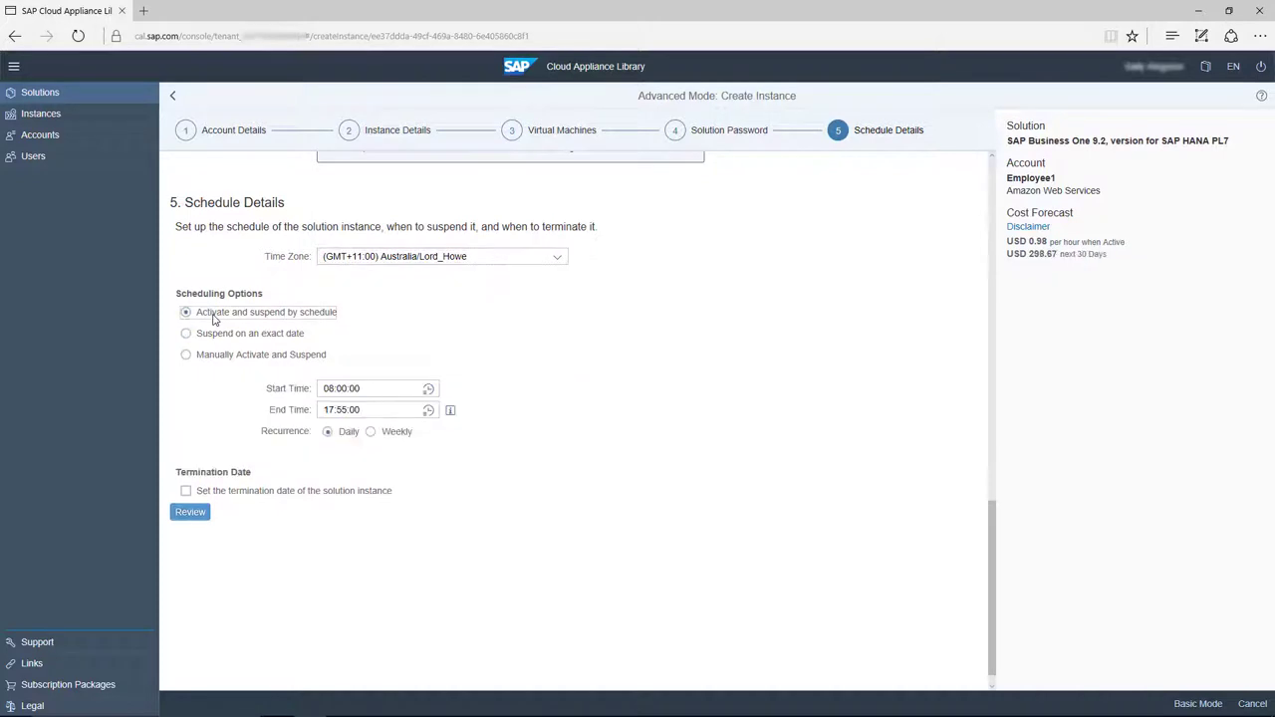
pyautogui.click(370, 432)
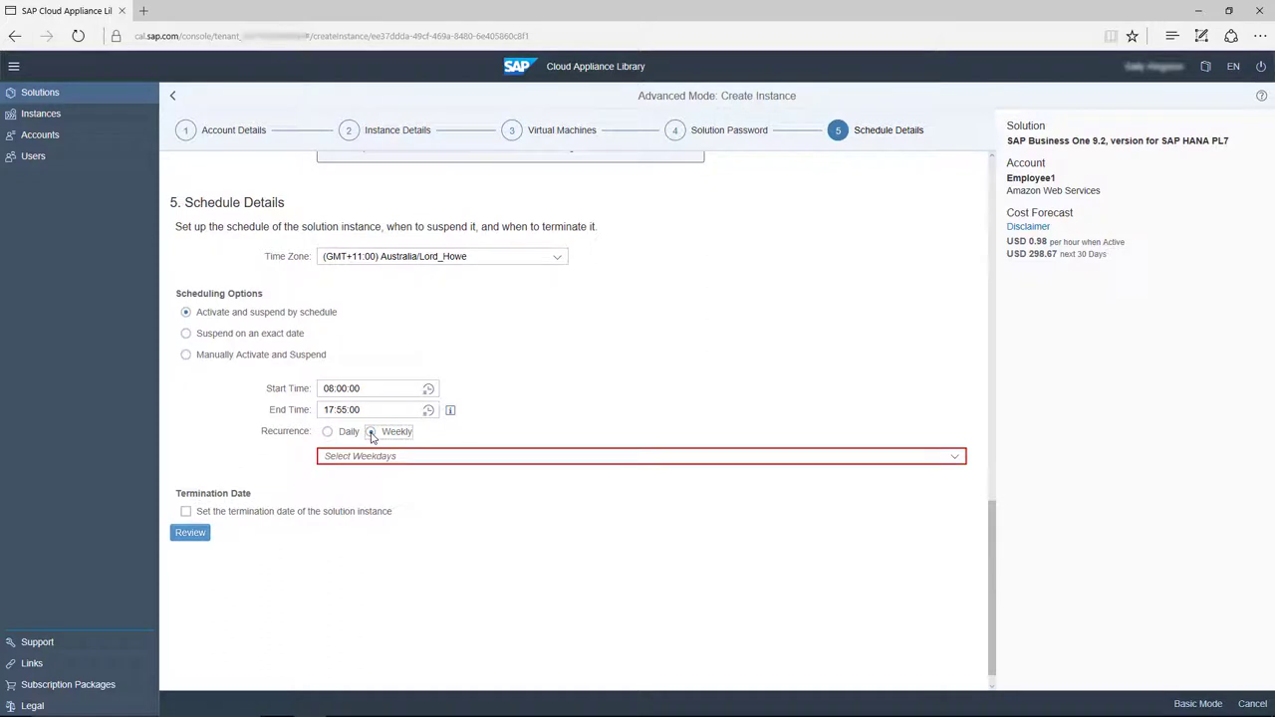
pyautogui.click(374, 457)
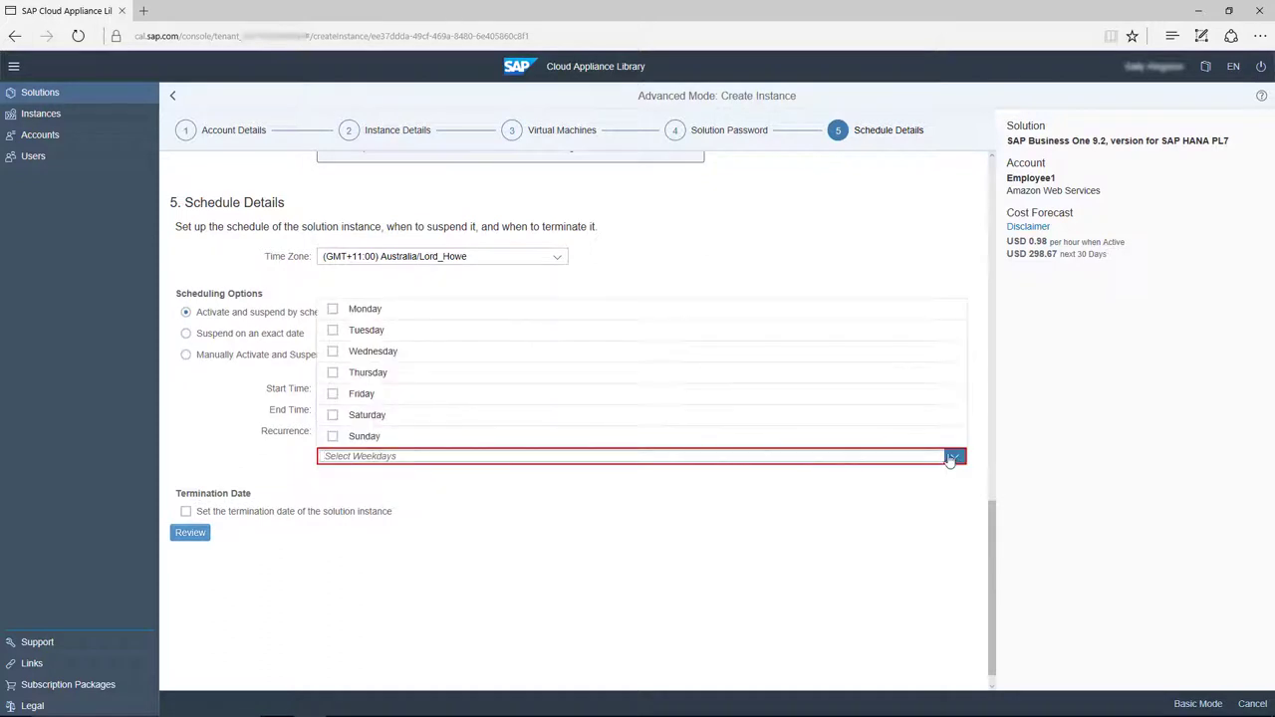
pyautogui.click(333, 309)
pyautogui.click(332, 330)
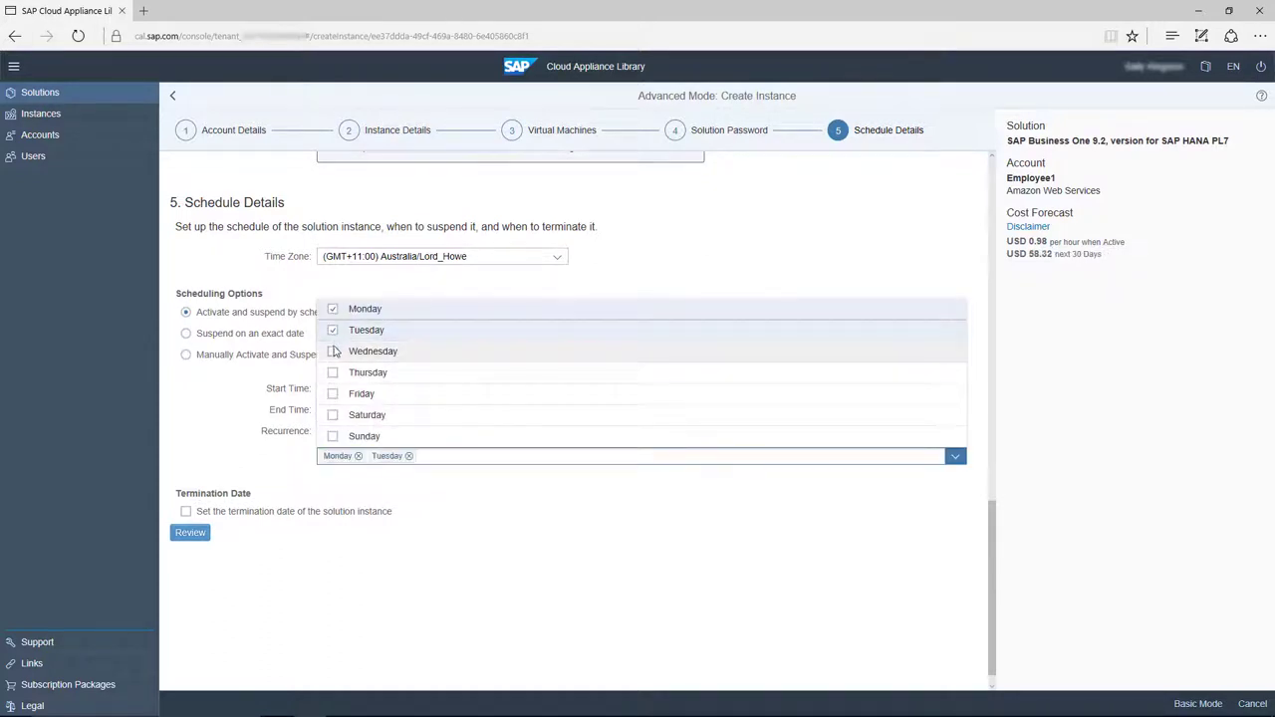
pyautogui.click(333, 351)
pyautogui.click(333, 373)
pyautogui.click(333, 394)
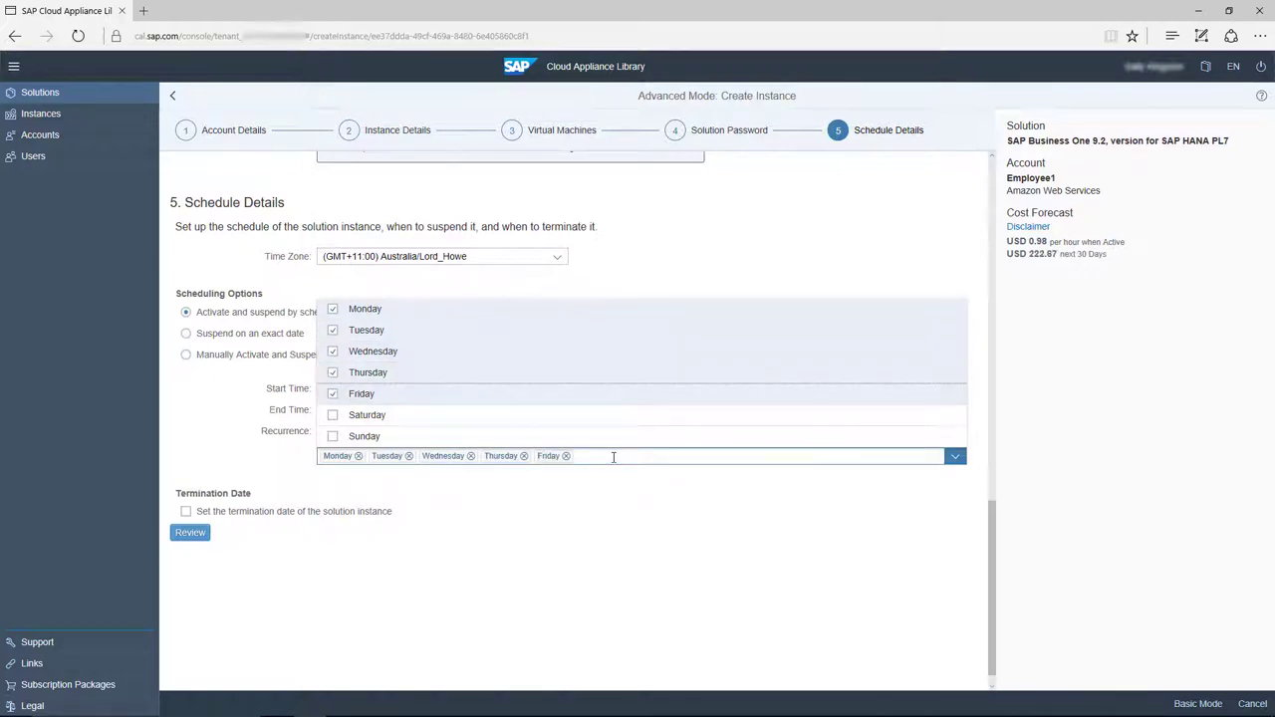
# Step: Enable a termination date for the solution instance and set its termination time to 23:25:31
pyautogui.click(663, 496)
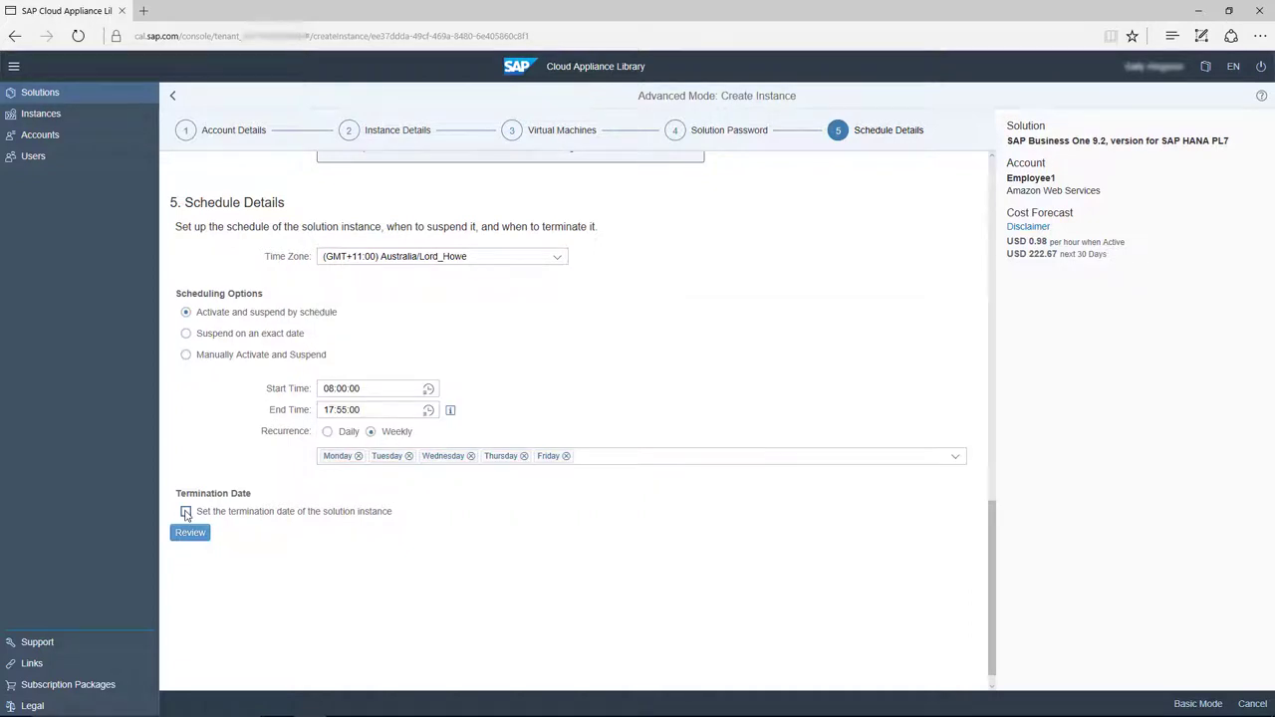
pyautogui.click(185, 512)
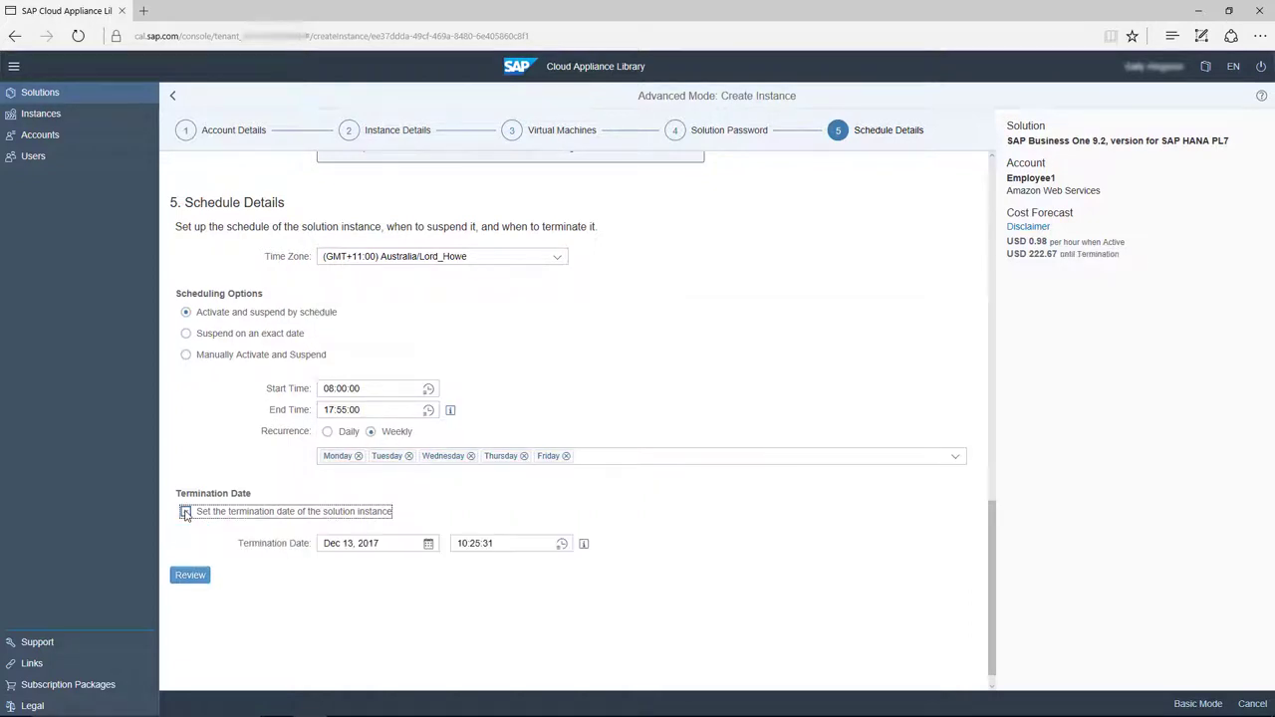
pyautogui.click(562, 543)
pyautogui.scroll(-11, 502, 495)
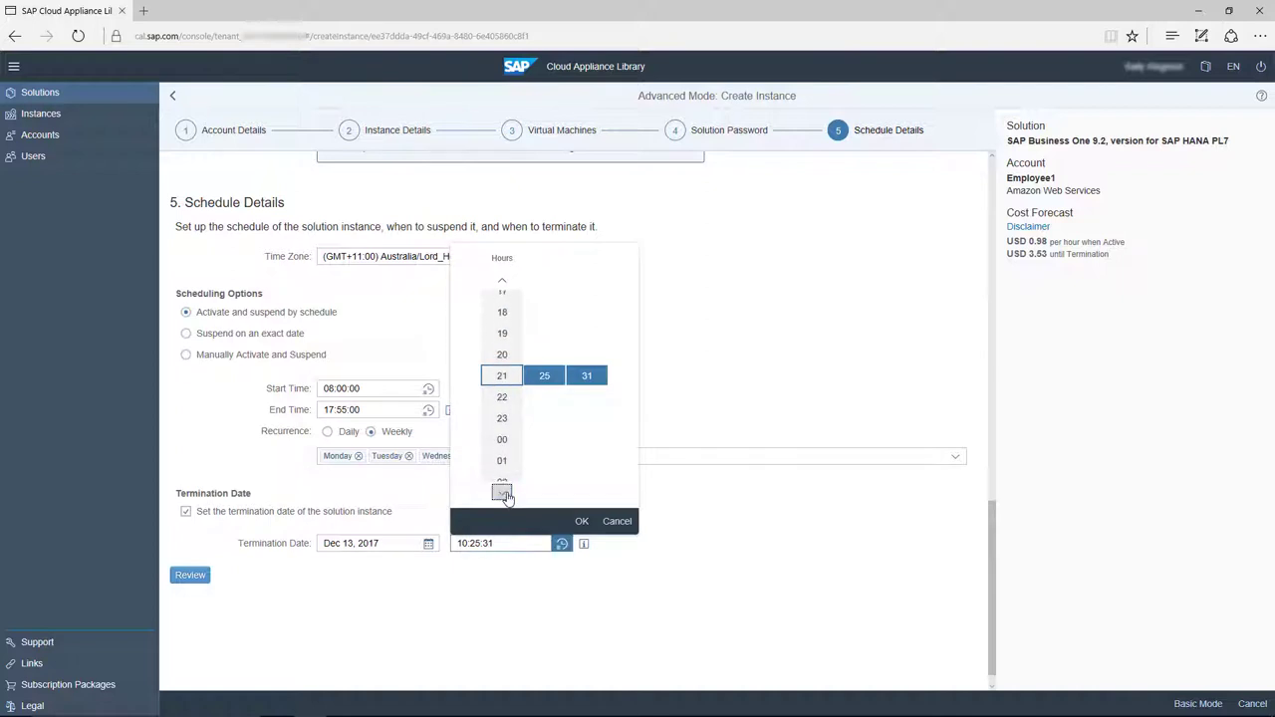
pyautogui.scroll(-2, 502, 495)
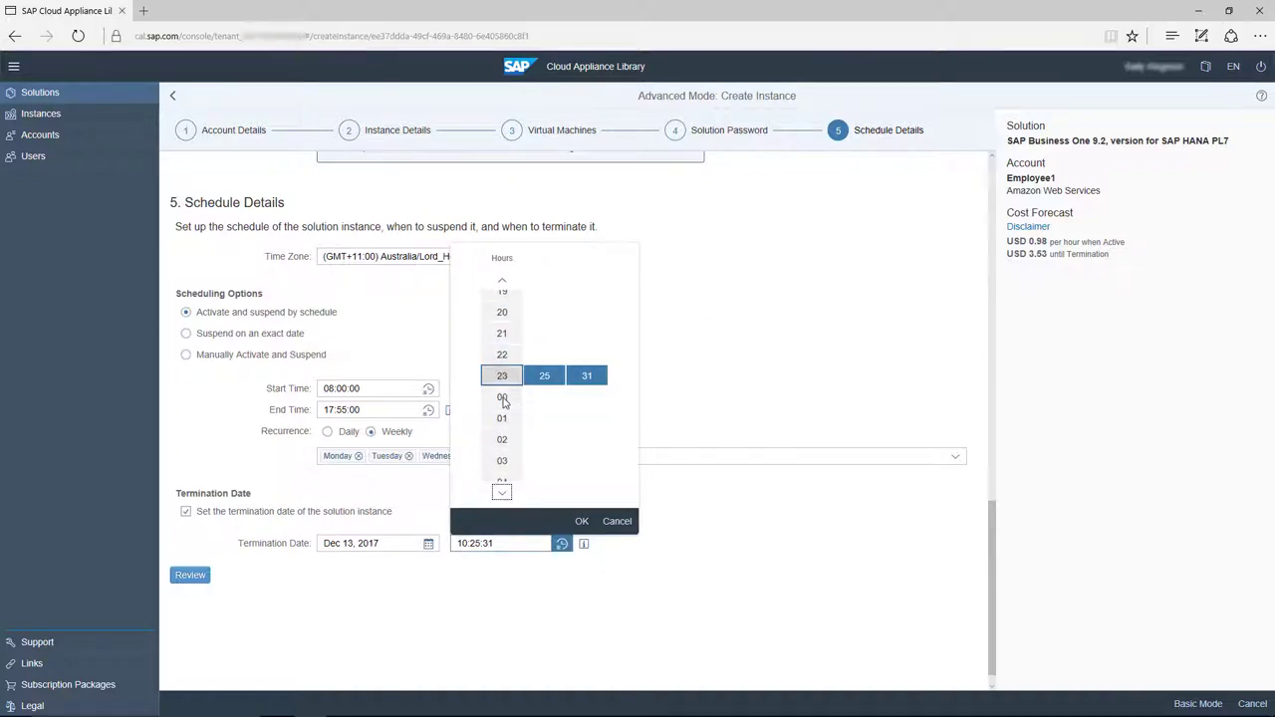
pyautogui.click(580, 519)
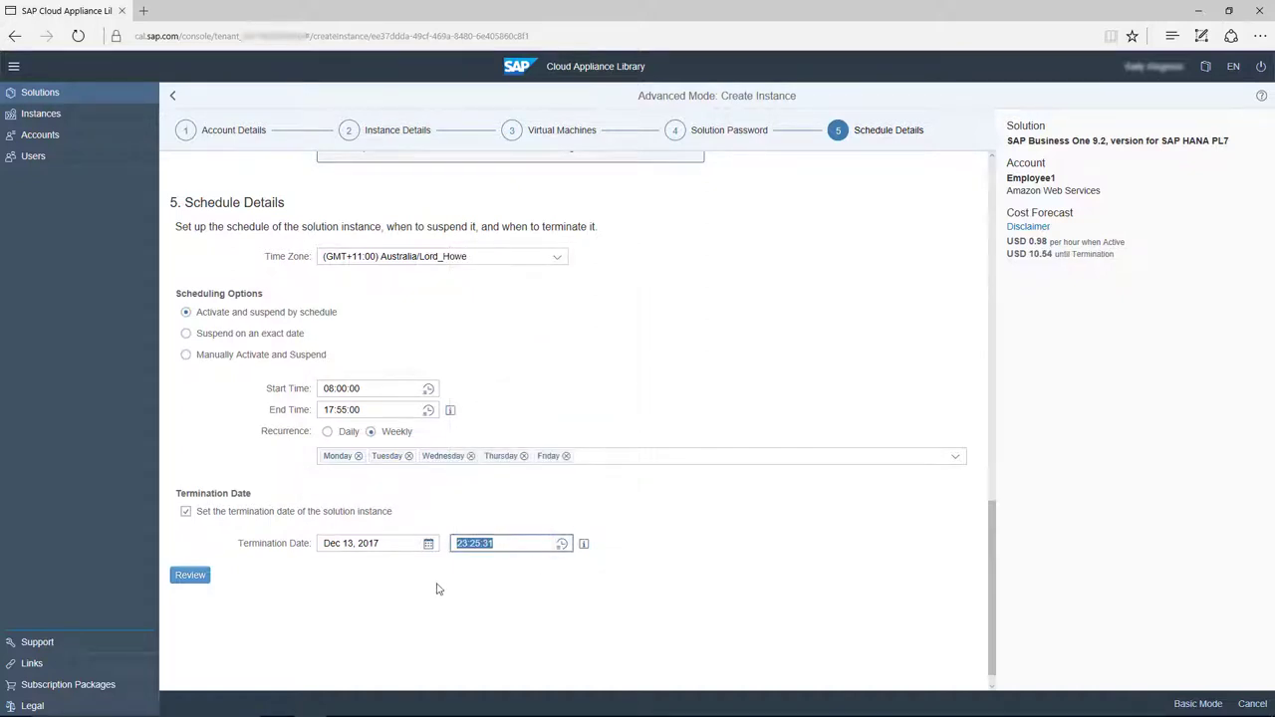
# Step: Set the termination date of the solution instance to Dec 15, 2017
pyautogui.click(426, 543)
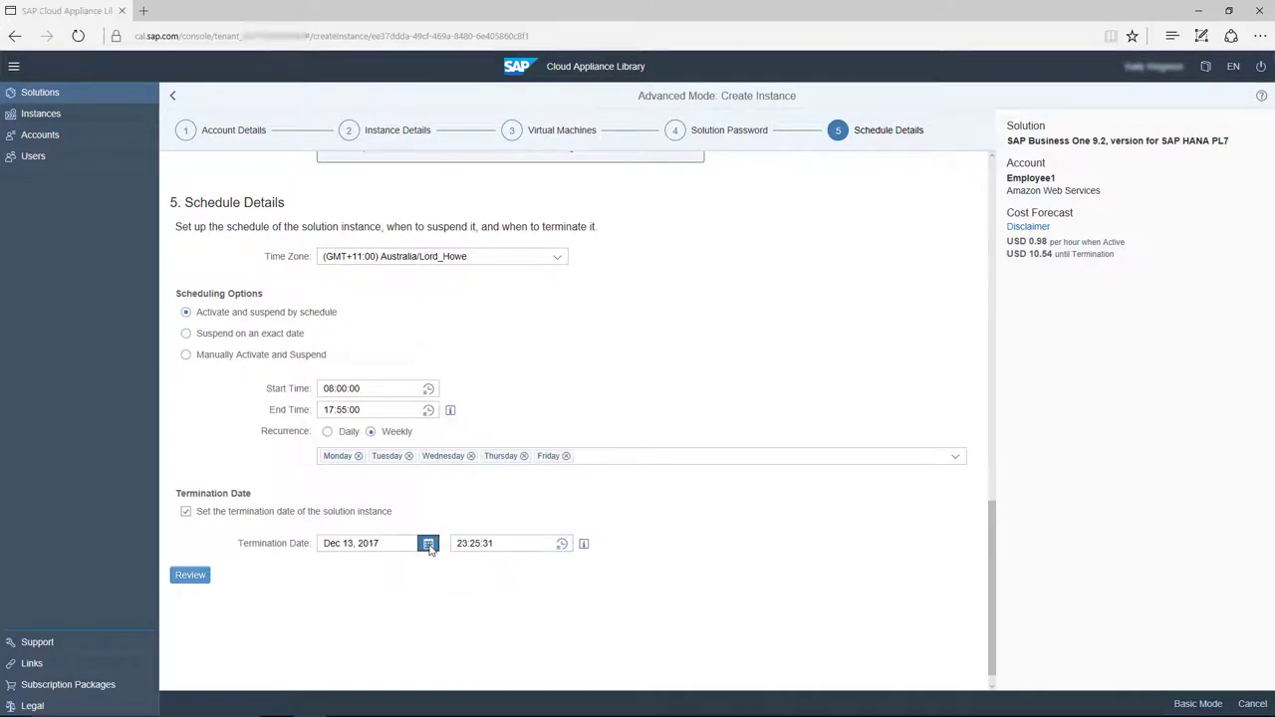
pyautogui.click(427, 543)
pyautogui.click(439, 550)
pyautogui.click(460, 634)
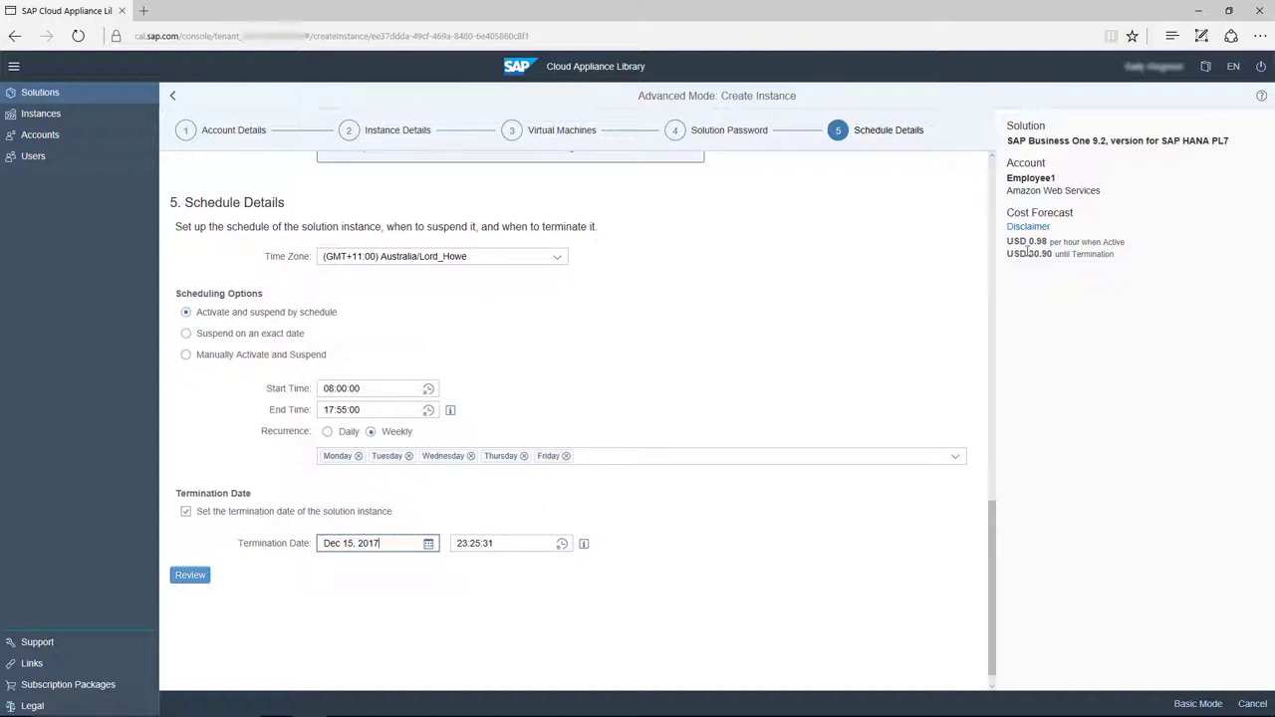
# Step: Proceed to the instance summary, accept the schedule configuration notice, and create the Presales Instance
pyautogui.moveTo(1053, 249)
pyautogui.click(196, 575)
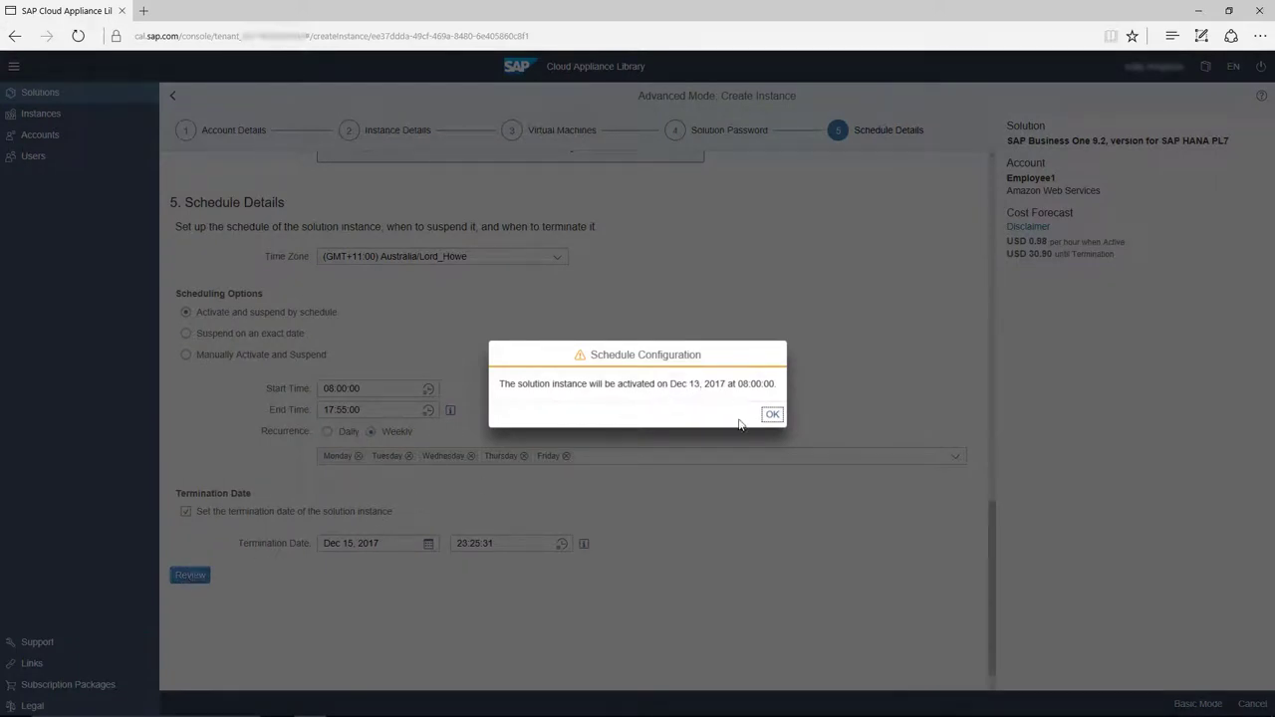
pyautogui.click(773, 415)
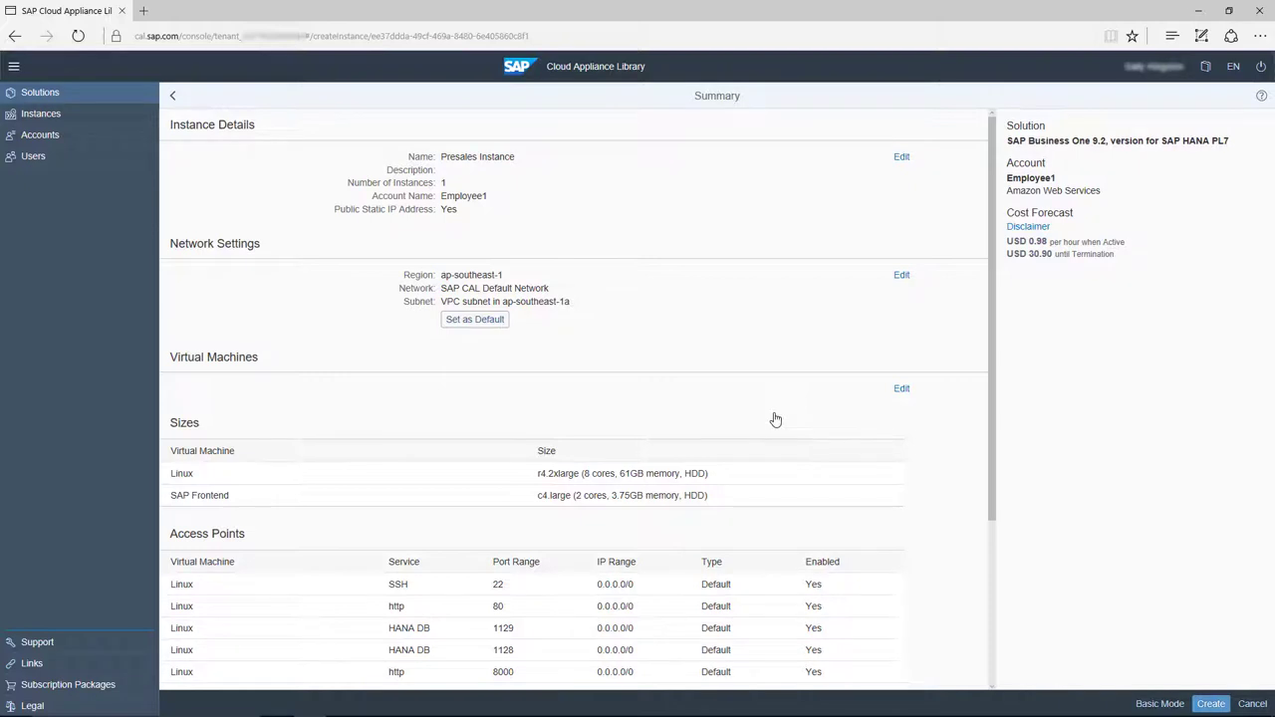
pyautogui.click(1211, 704)
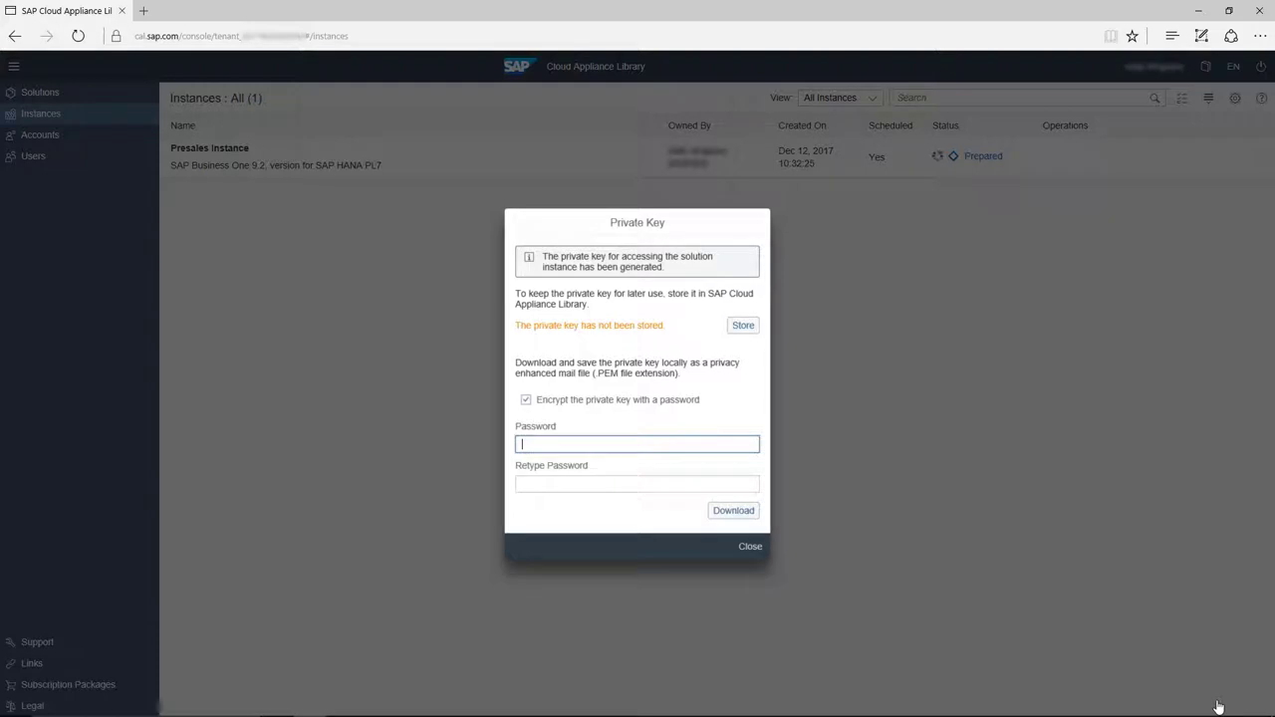
# Step: Store the generated private key in SAP Cloud Appliance Library and close the private key dialog without downloading it
pyautogui.click(742, 324)
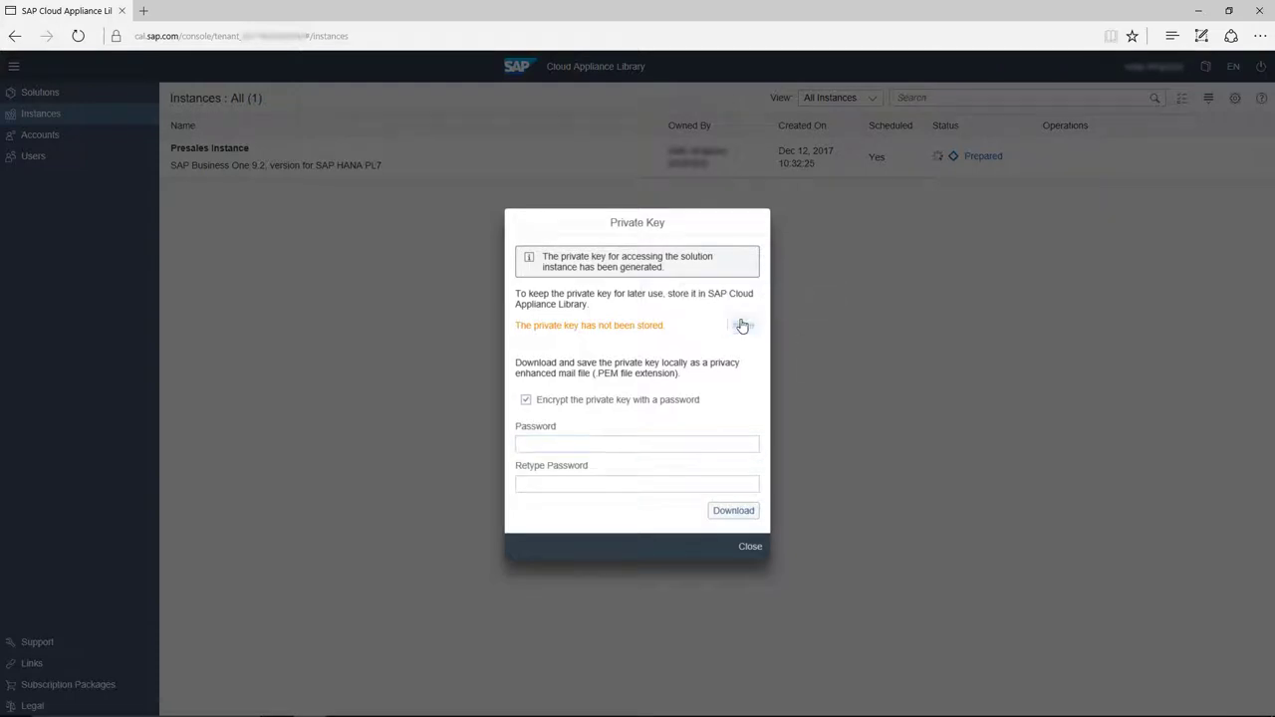
pyautogui.click(750, 547)
pyautogui.click(828, 479)
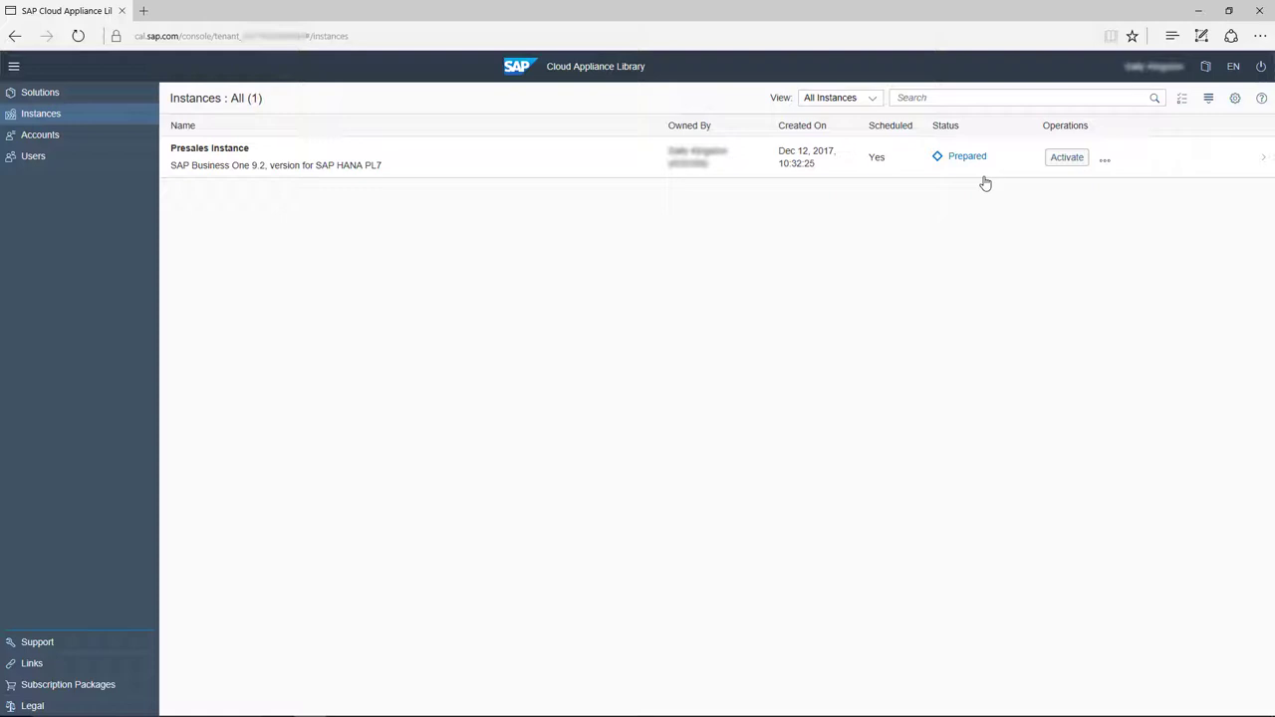
# Step: Activate the Presales Instance and open its details page
pyautogui.click(1065, 157)
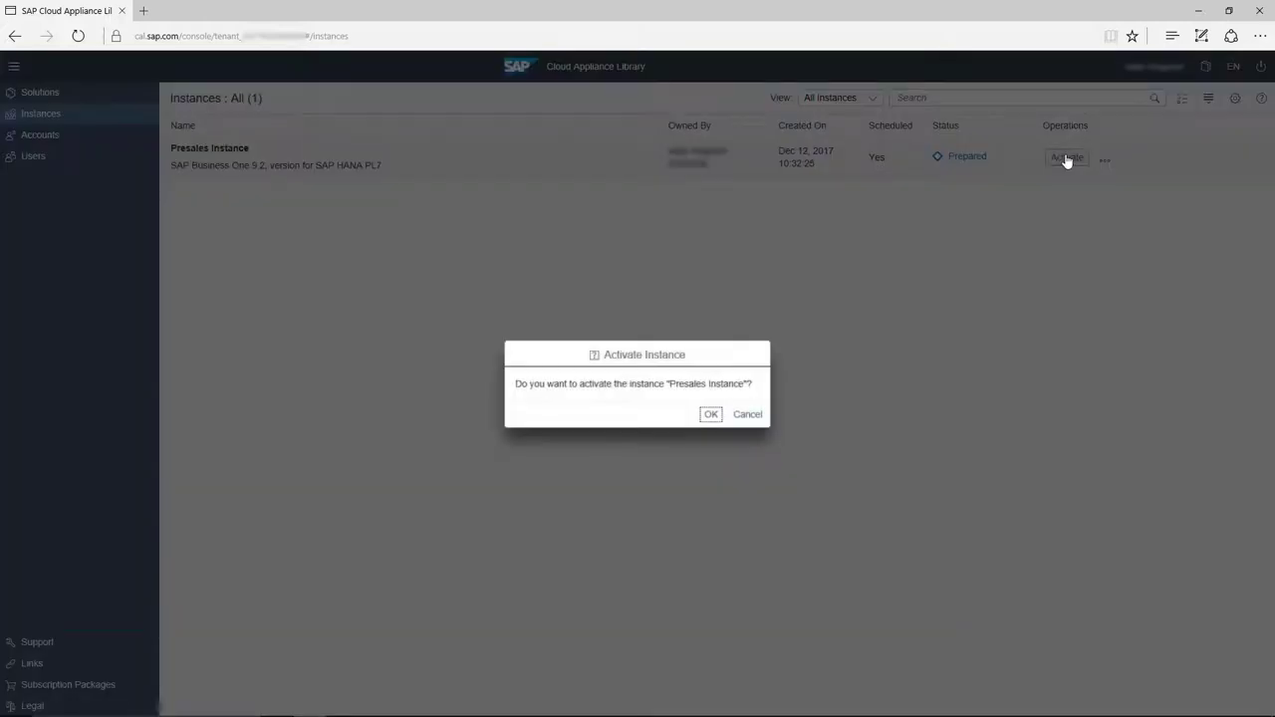
pyautogui.click(710, 416)
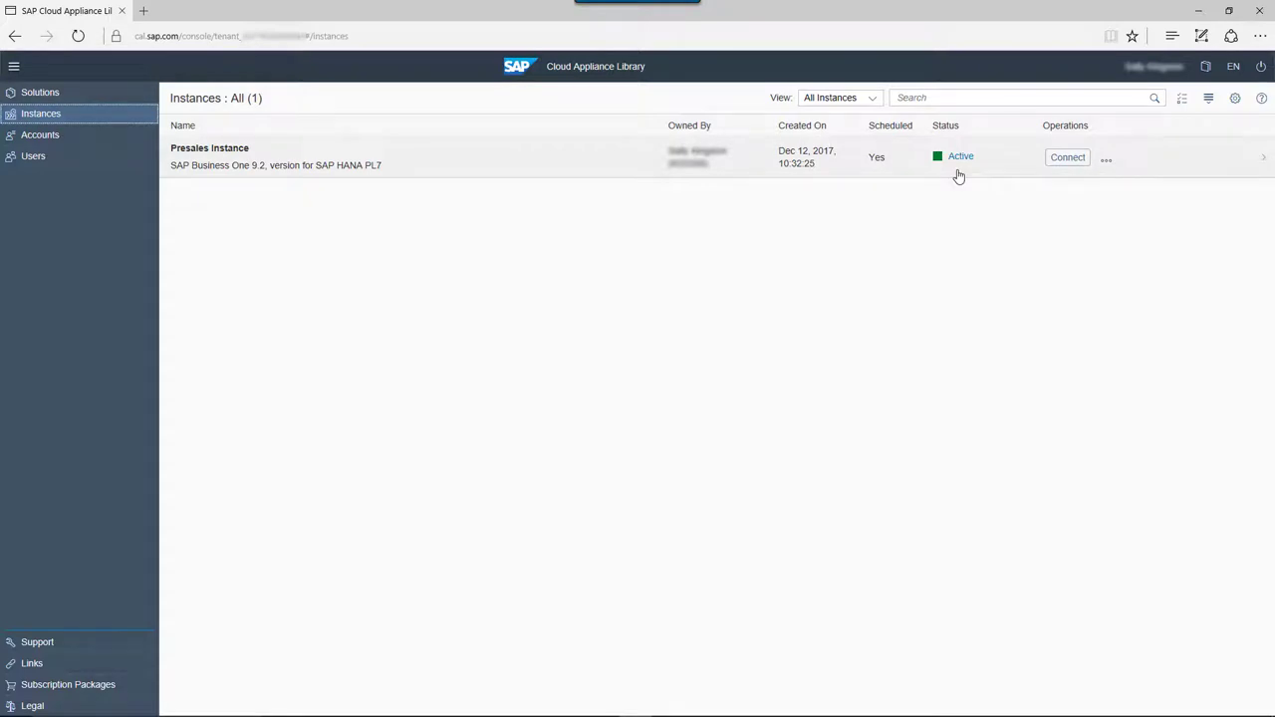
pyautogui.click(435, 157)
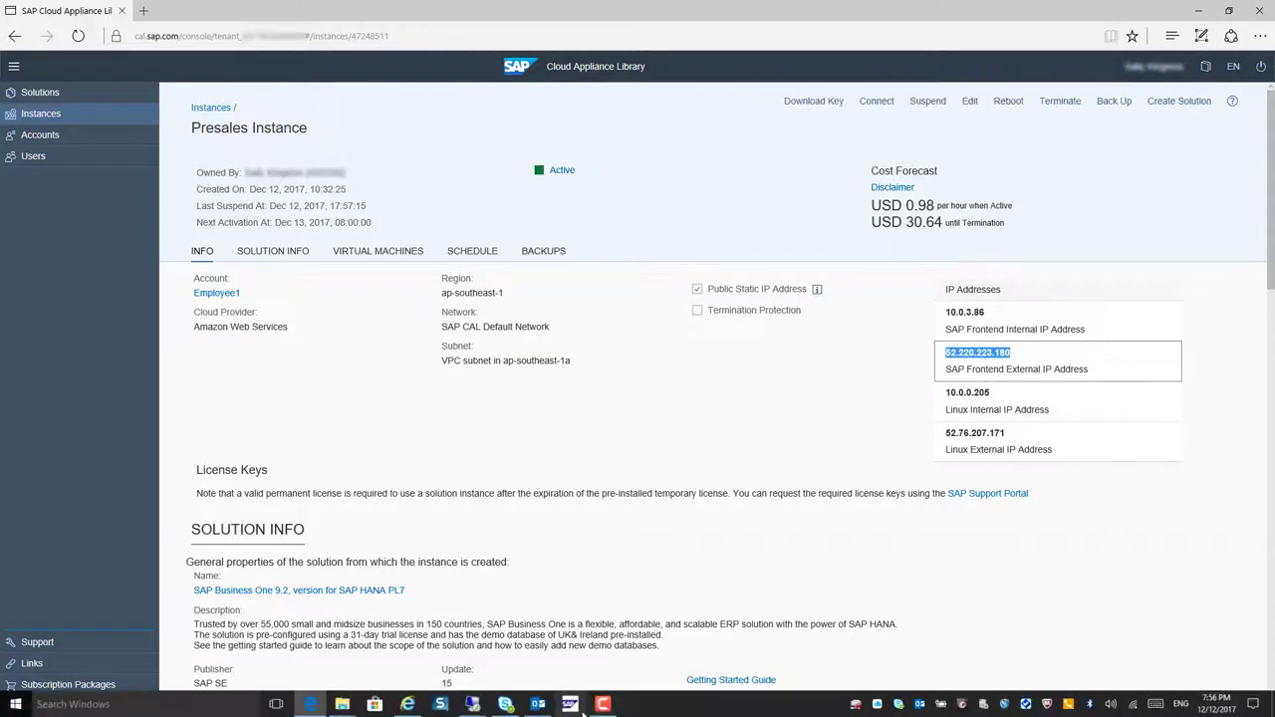
# Step: Switch to Remote Desktop Connection and connect to the SAP Frontend external IP address 52.220.223.180 with the user name Administrator
pyautogui.moveTo(472, 703)
pyautogui.click(526, 683)
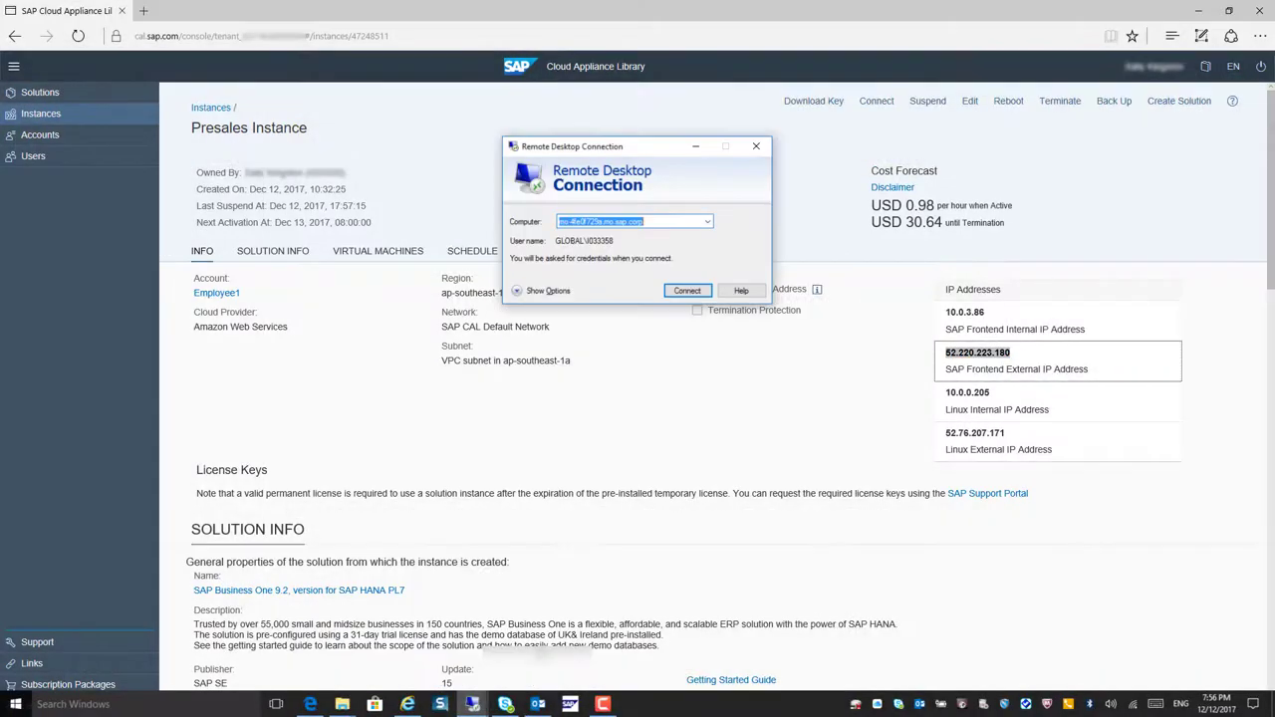
pyautogui.write('52.220.223.180')
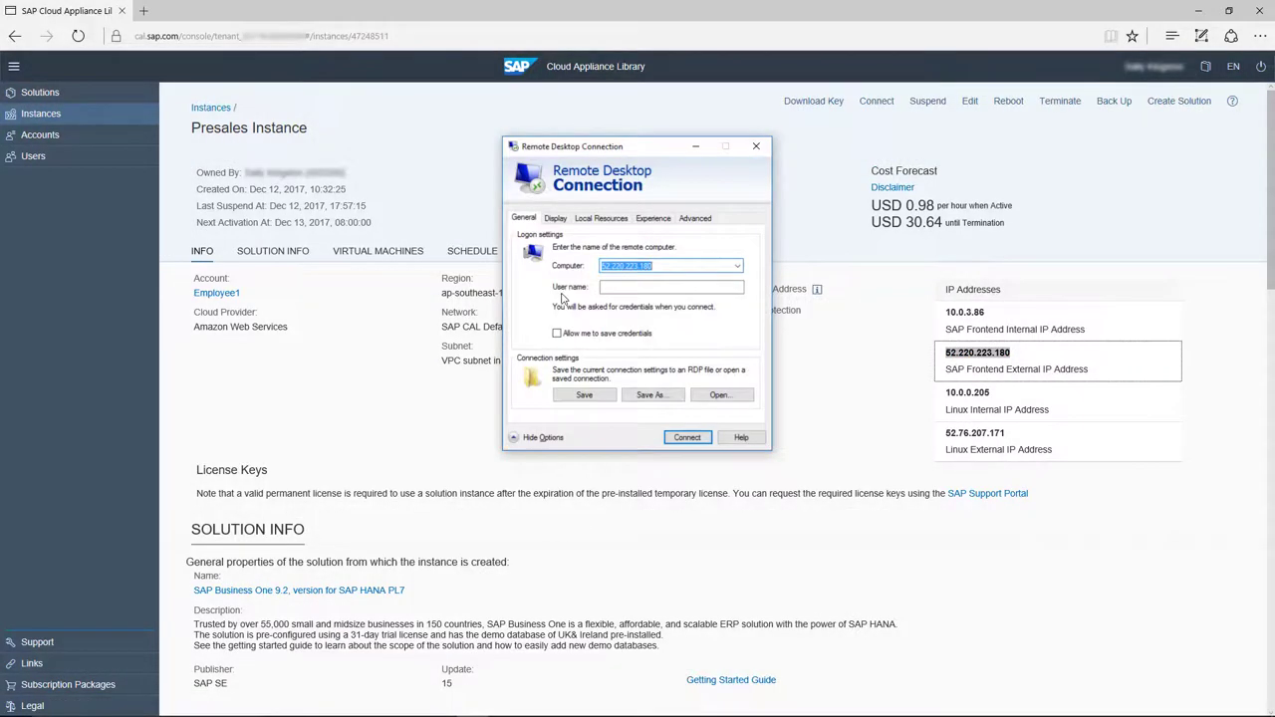
pyautogui.click(658, 287)
pyautogui.write('Administrator')
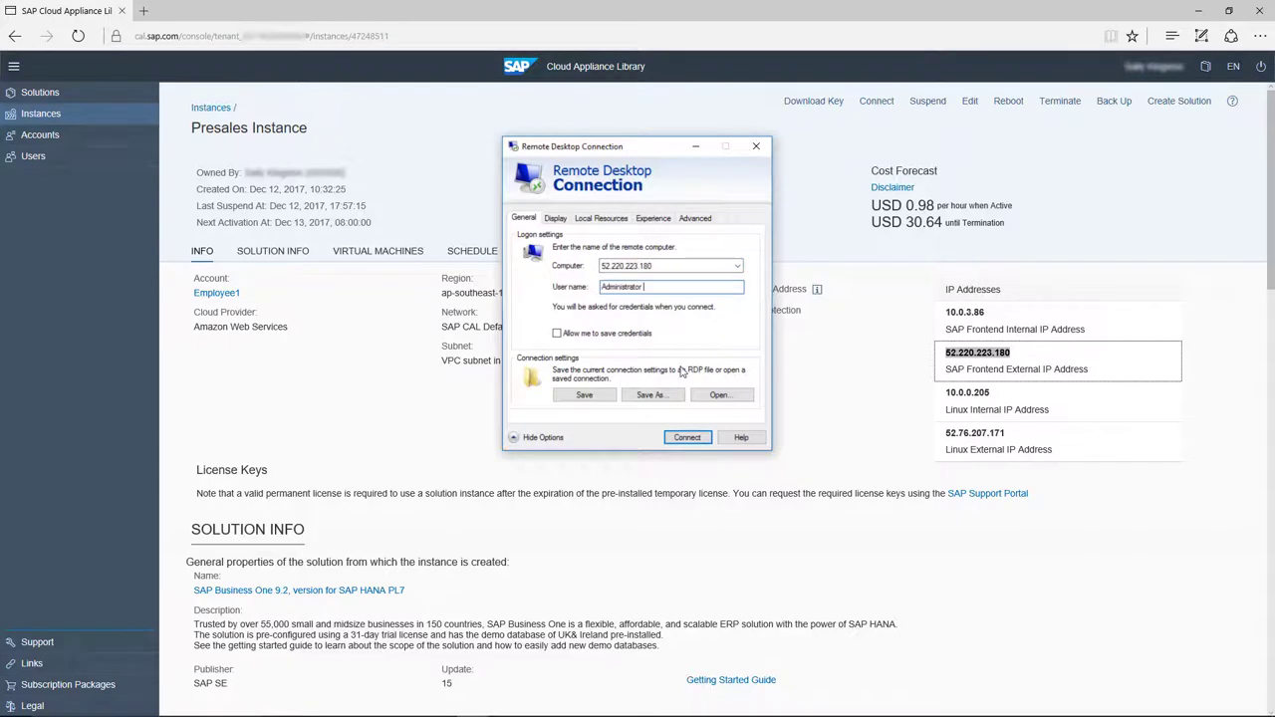
pyautogui.click(687, 438)
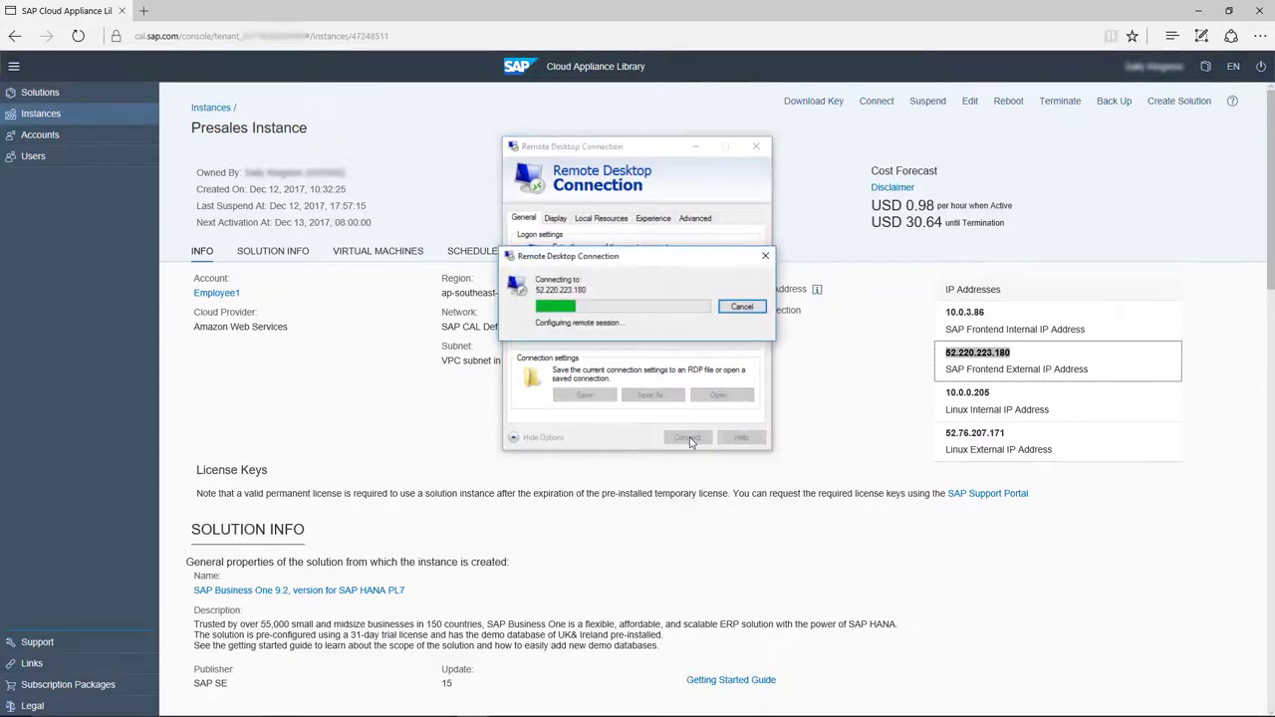
# Step: Enter the Administrator account password and proceed with the connection to the remote SAP Frontend machine
pyautogui.write('********')
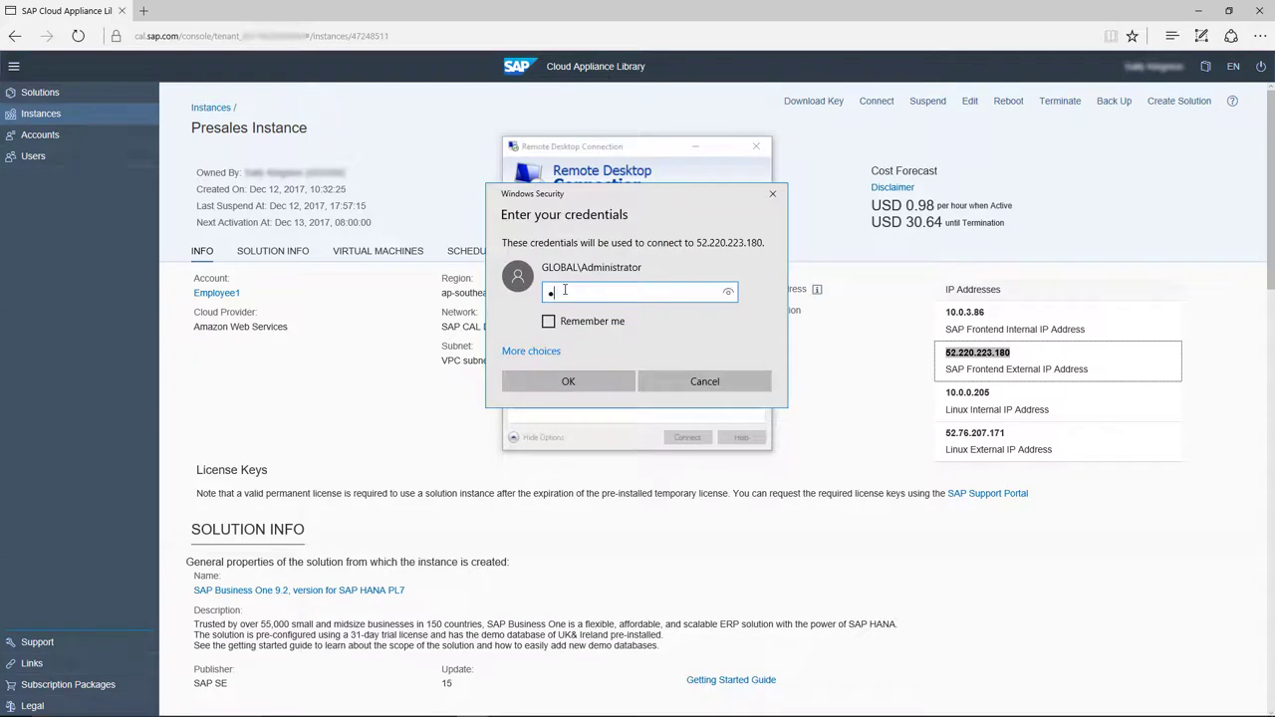
pyautogui.click(582, 384)
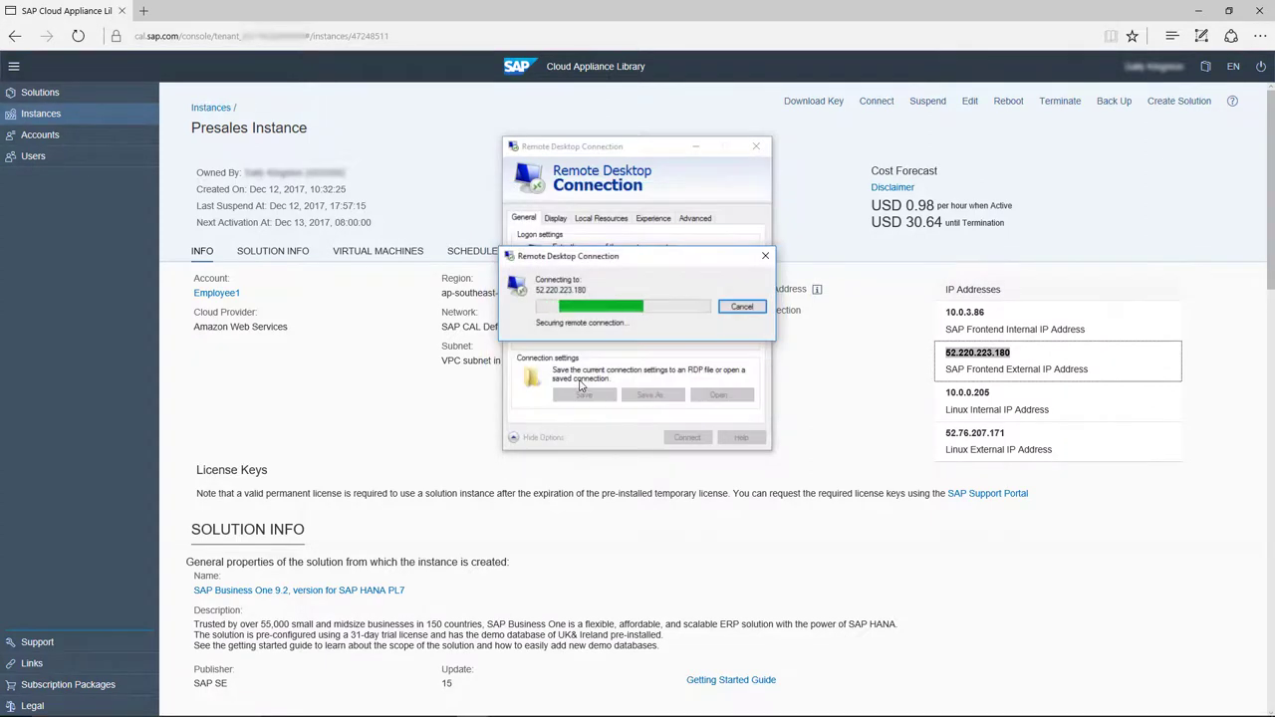
pyautogui.click(679, 409)
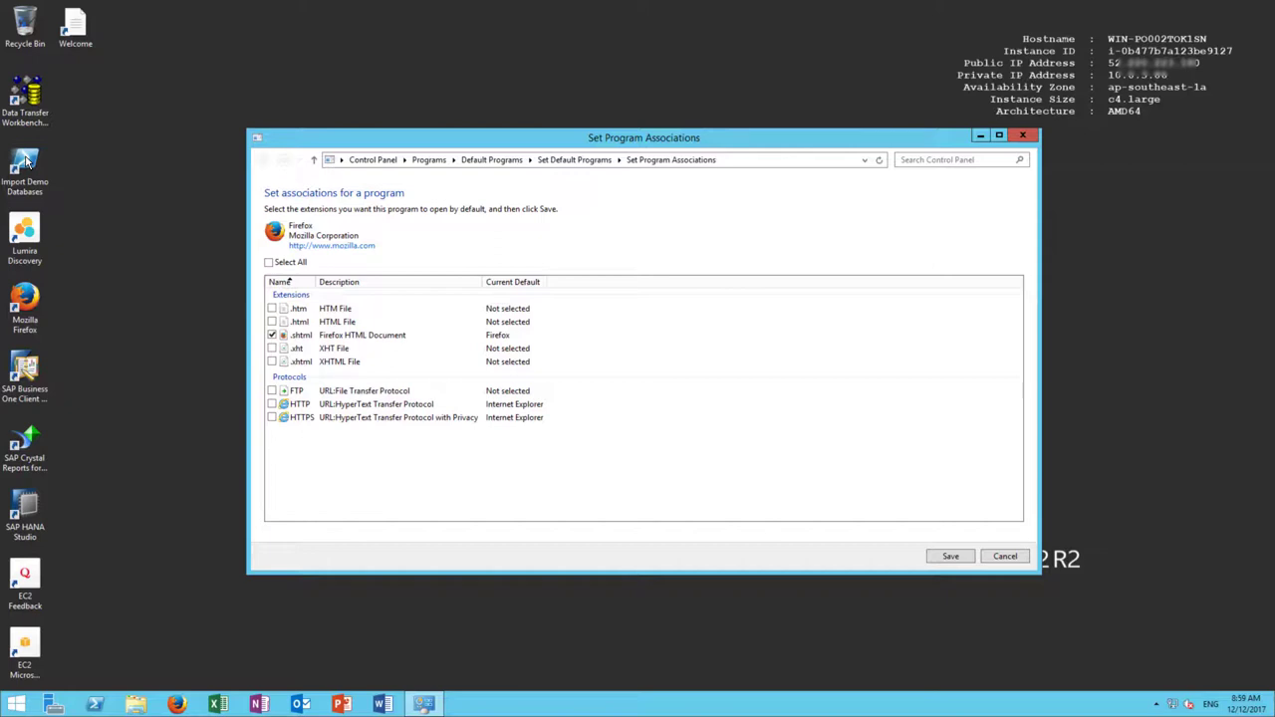
# Step: Run Import Demo Databases with the Australia / New Zealand localization and the English (United Kingdom) model language
pyautogui.click(1022, 136)
pyautogui.doubleClick(32, 169)
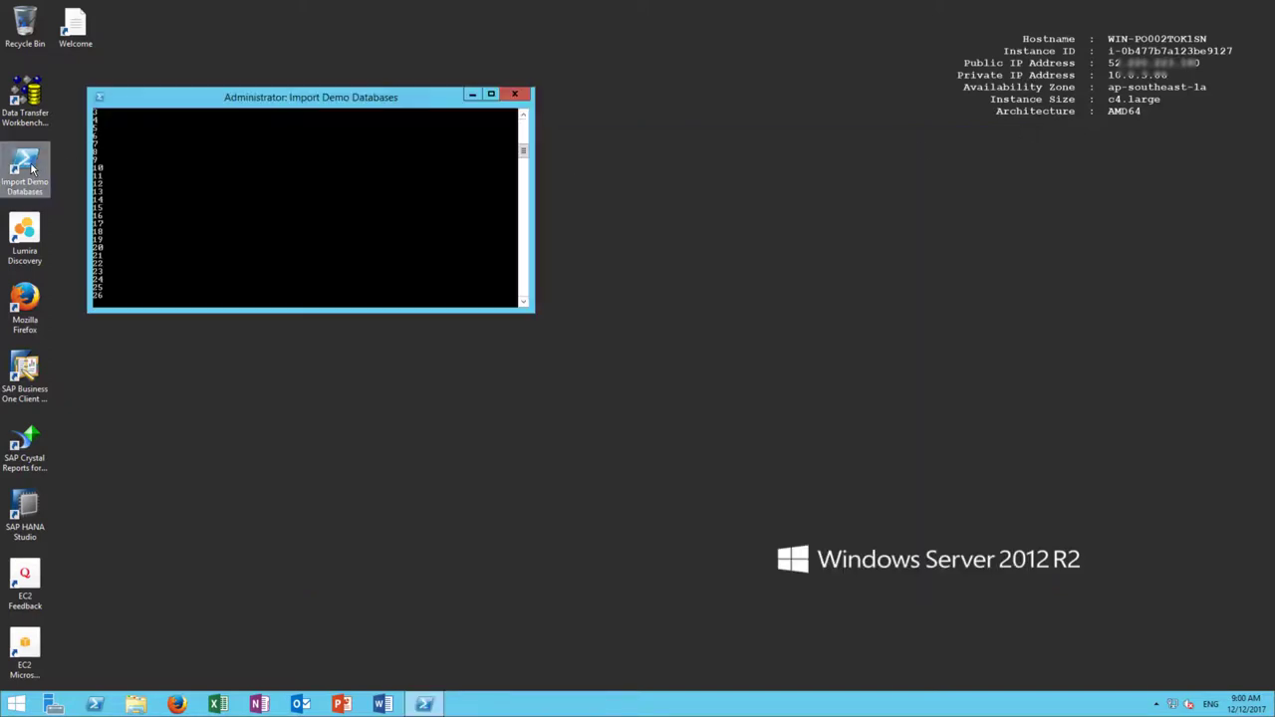
pyautogui.click(233, 166)
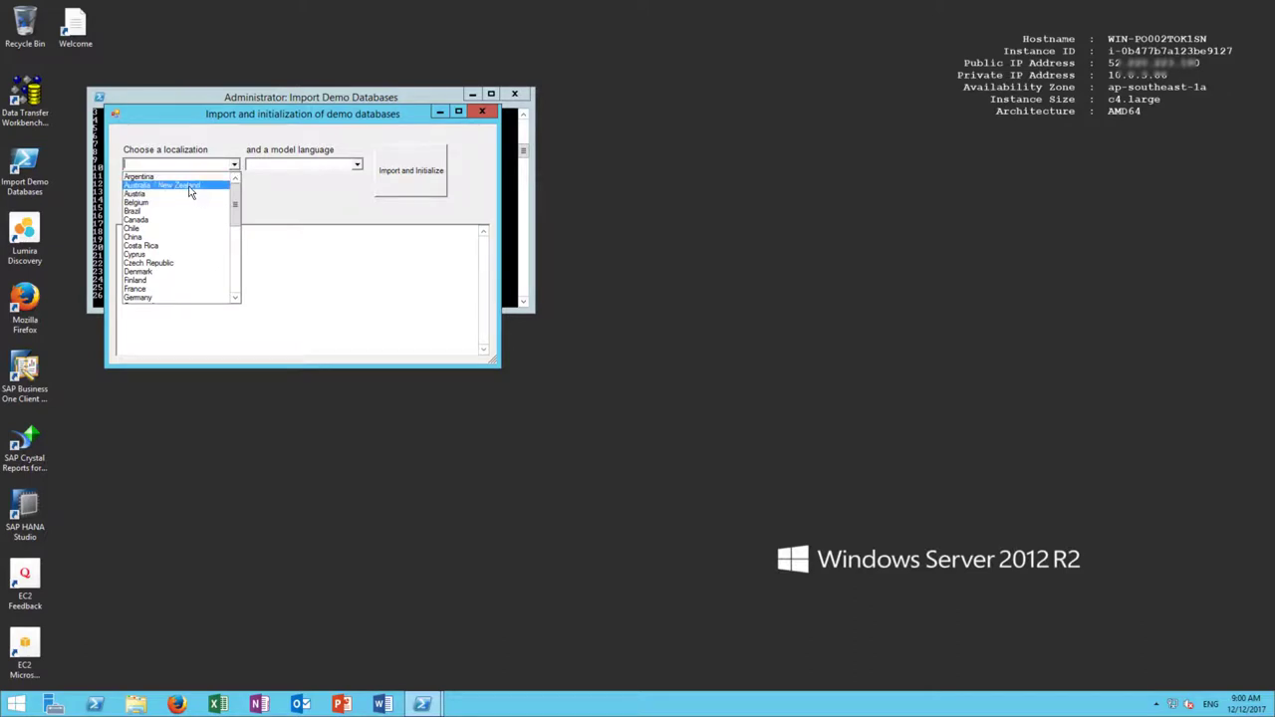
pyautogui.click(190, 186)
pyautogui.click(356, 169)
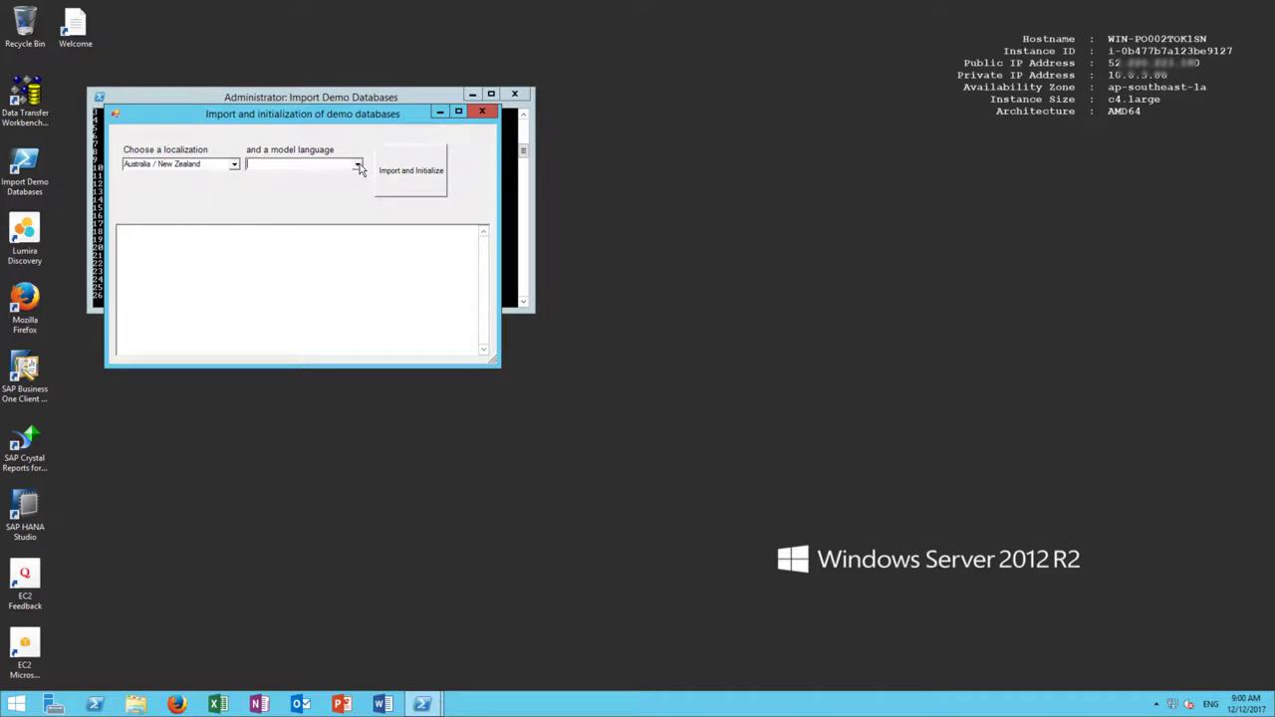
pyautogui.click(357, 166)
pyautogui.moveTo(356, 211); pyautogui.dragTo(359, 263)
pyautogui.click(318, 240)
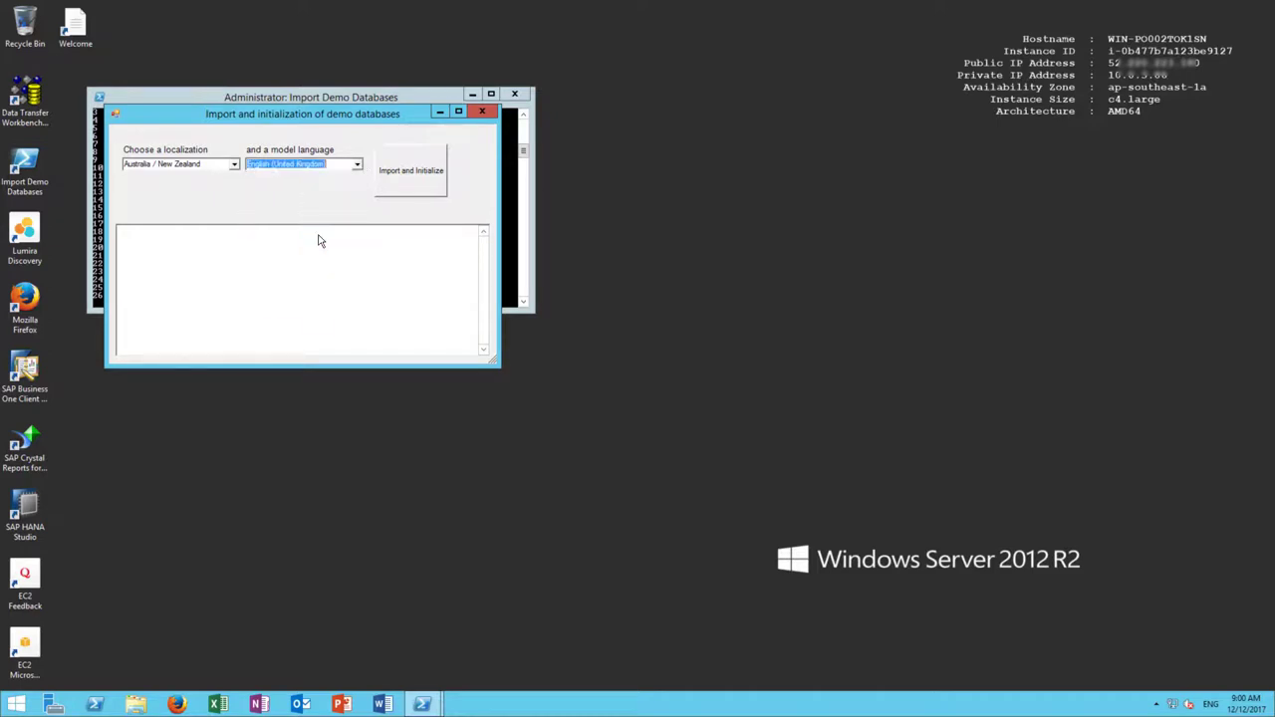
pyautogui.click(419, 177)
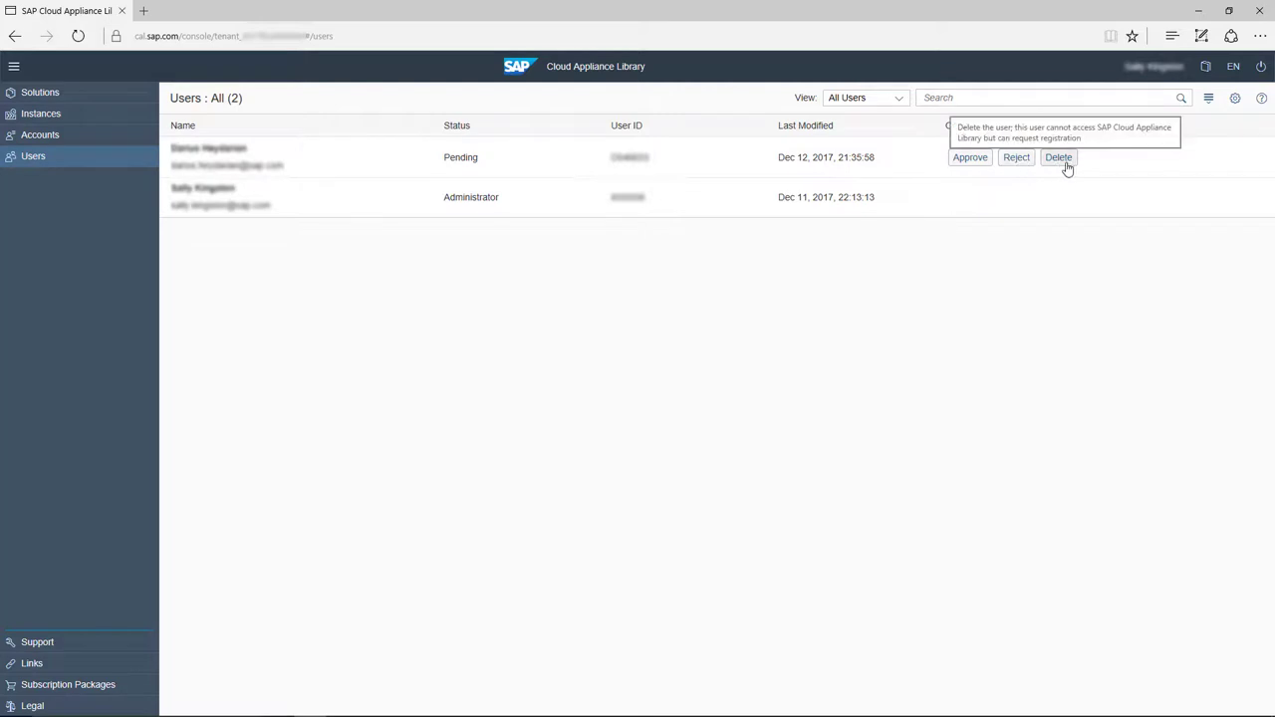
# Step: Approve the pending user's registration in the SAP Cloud Appliance Library users list
pyautogui.click(974, 161)
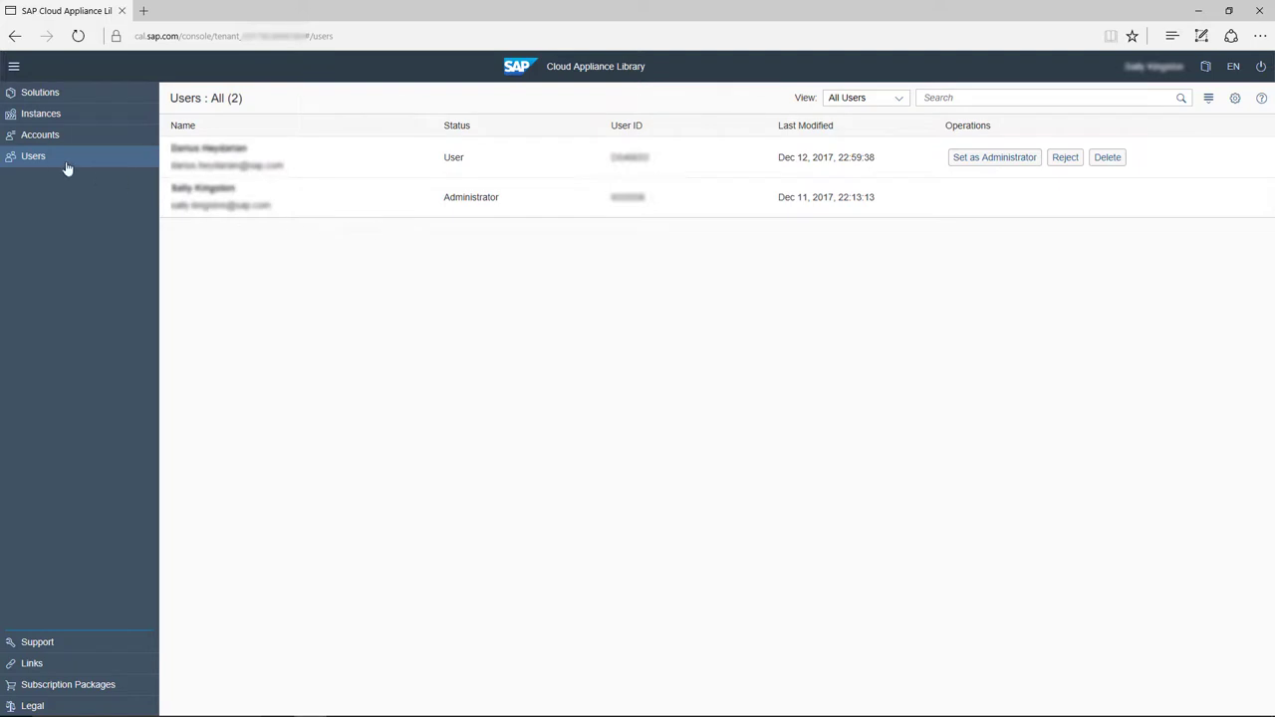
# Step: Start creating a new account named Employee2 with Amazon Web Services as the cloud provider
pyautogui.click(40, 137)
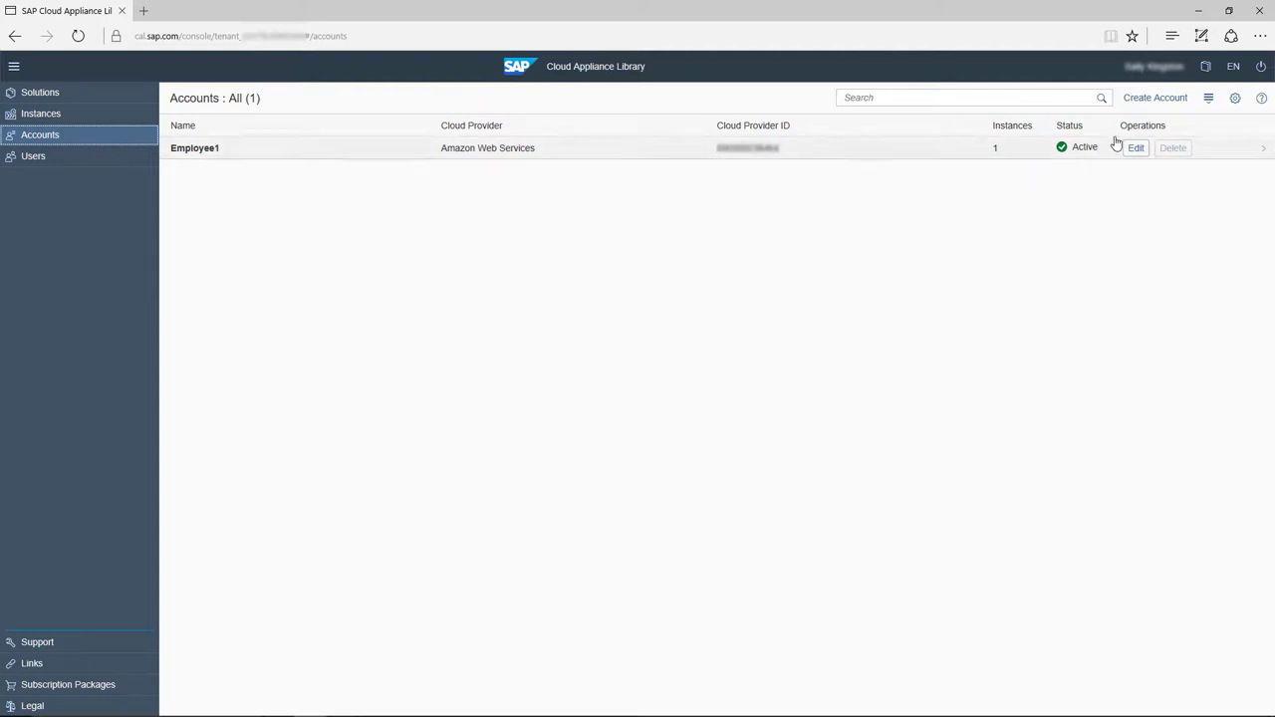
pyautogui.click(1154, 100)
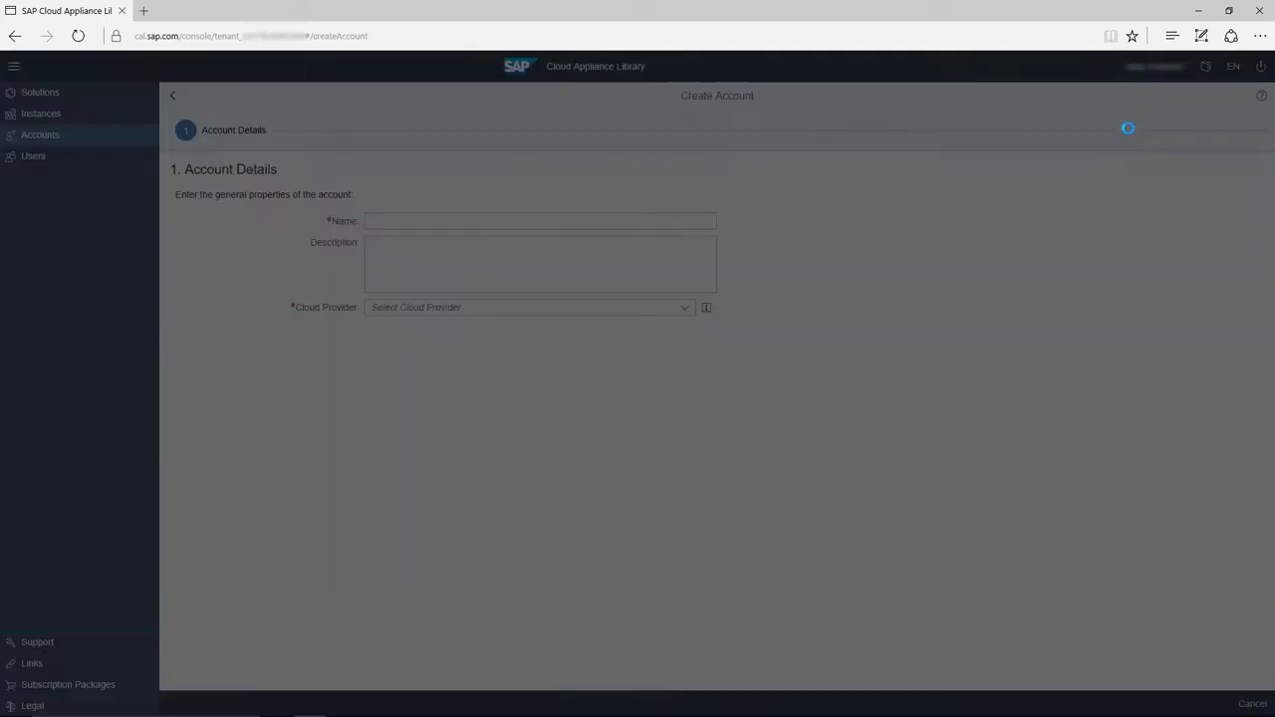
pyautogui.write('Employ')
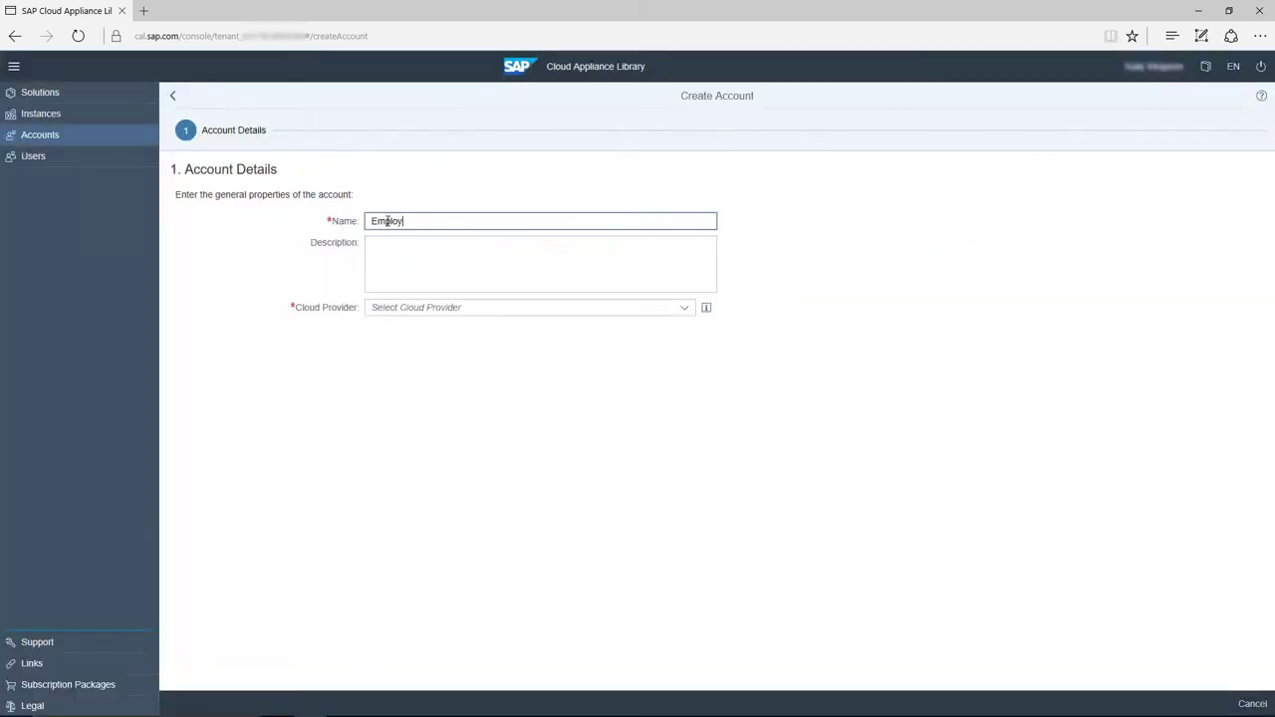
pyautogui.write('ee2')
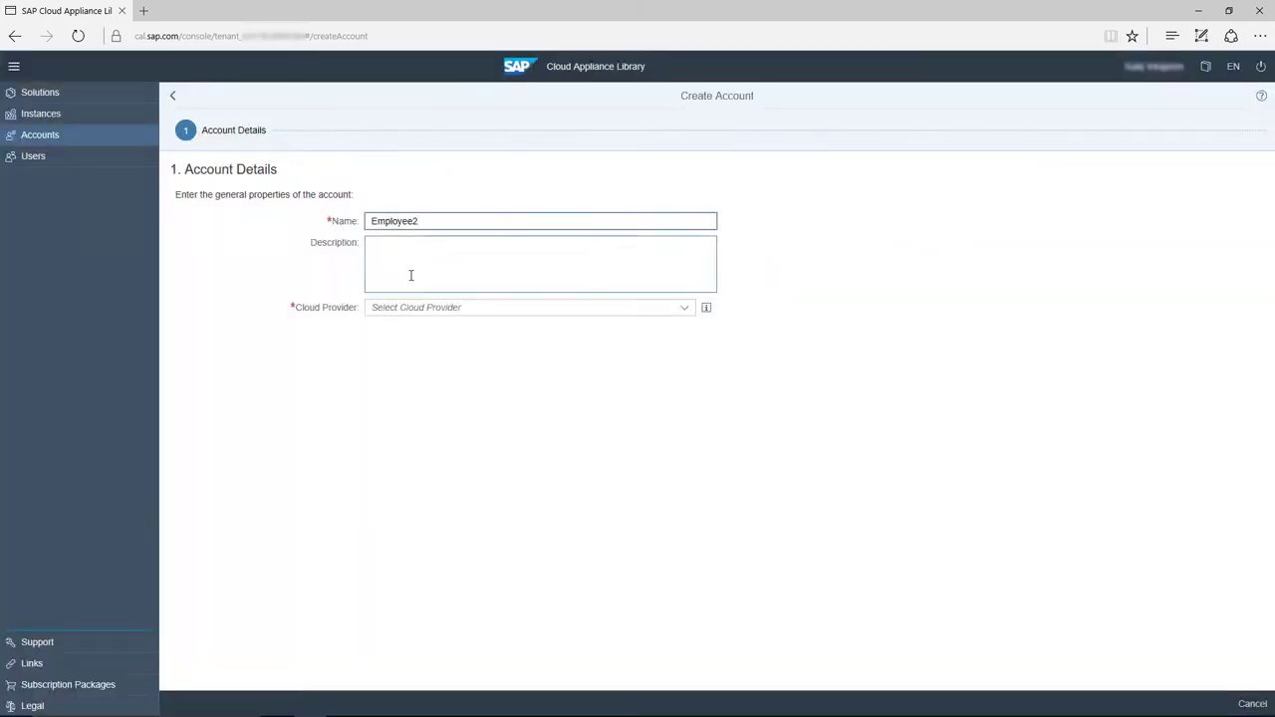
pyautogui.click(438, 308)
pyautogui.write('Amazon Web Services')
pyautogui.click(449, 326)
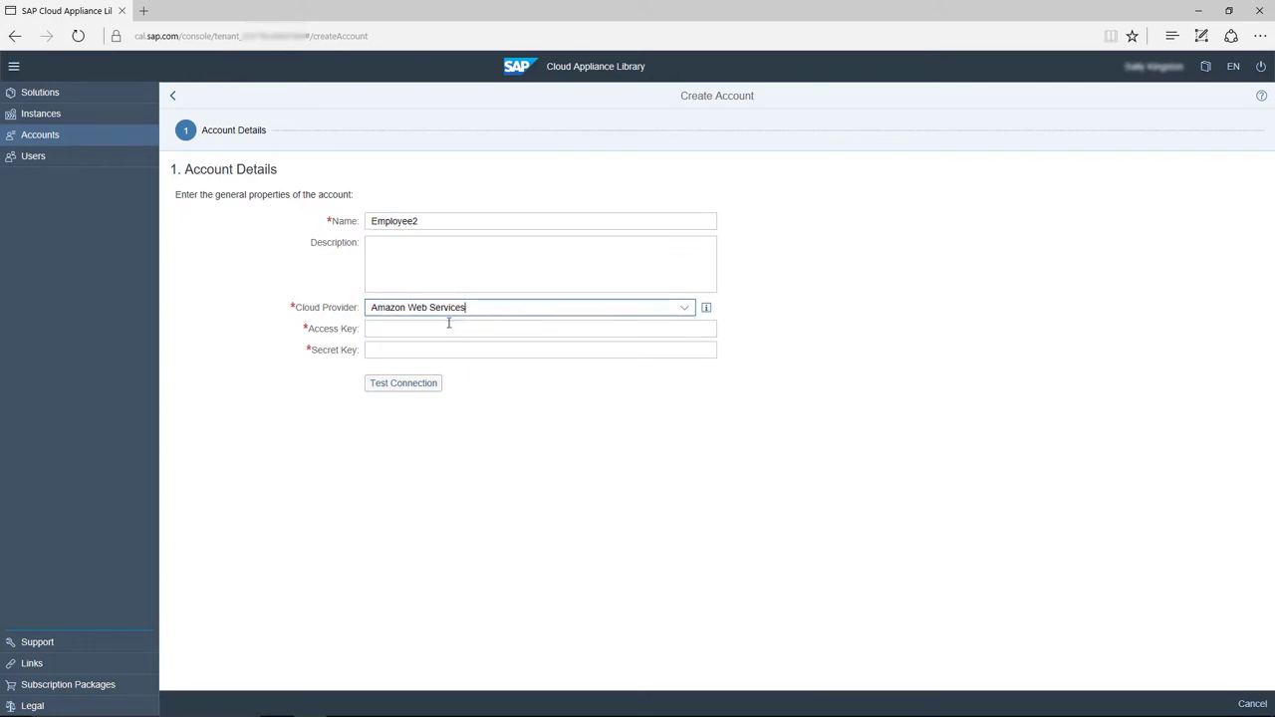
# Step: Enter the AWS access key and secret key for the account, test the connection, and continue to the account users
pyautogui.click(444, 328)
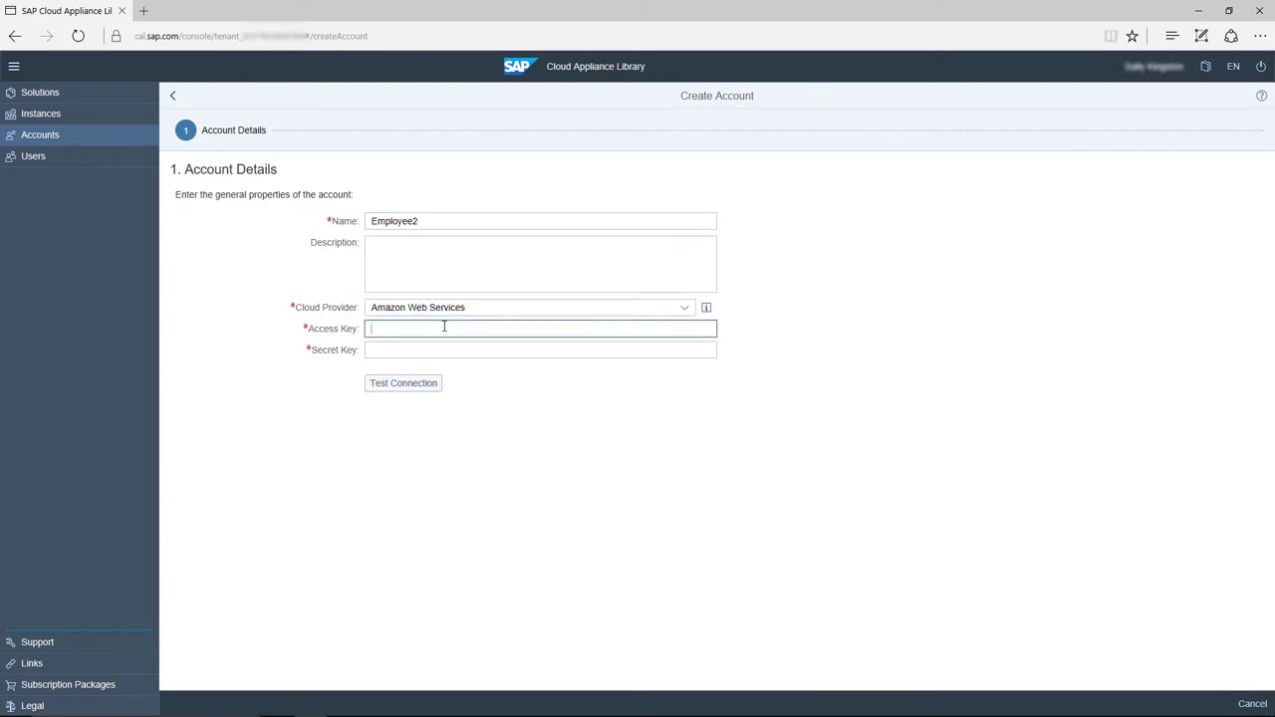
pyautogui.hotkey('ctrl', 'v')
pyautogui.click(406, 349)
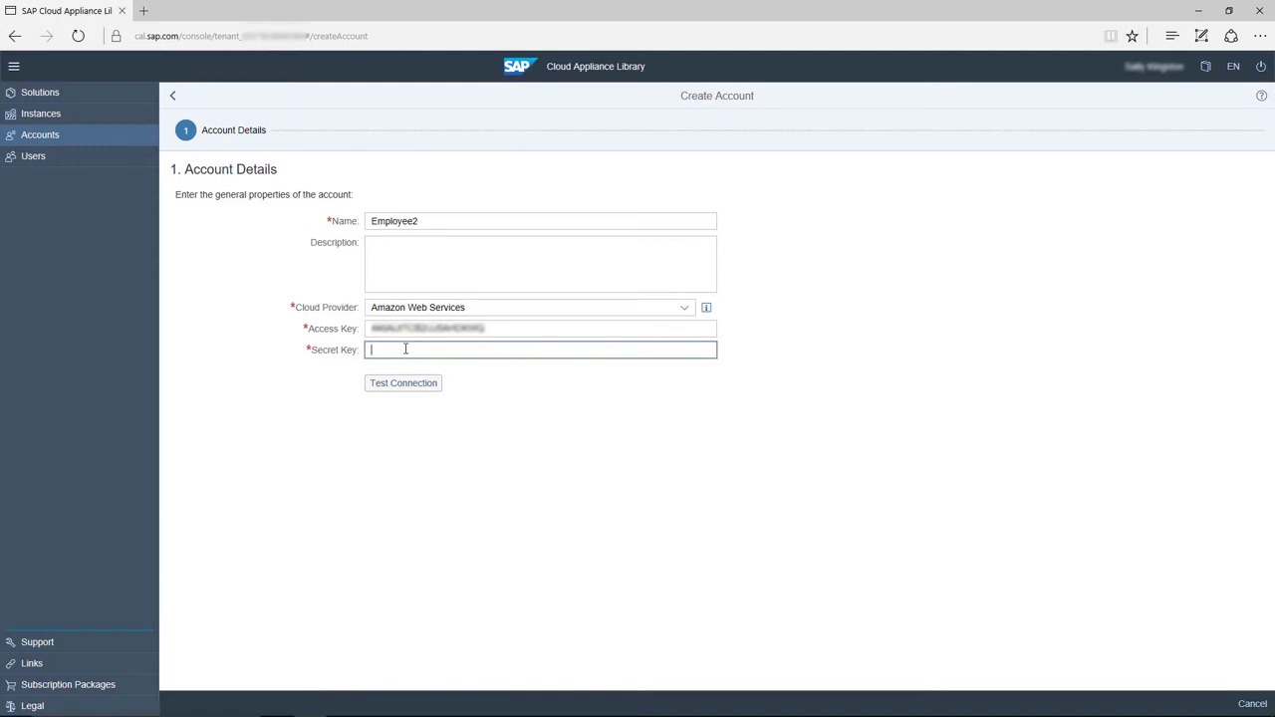
pyautogui.hotkey('ctrl', 'v')
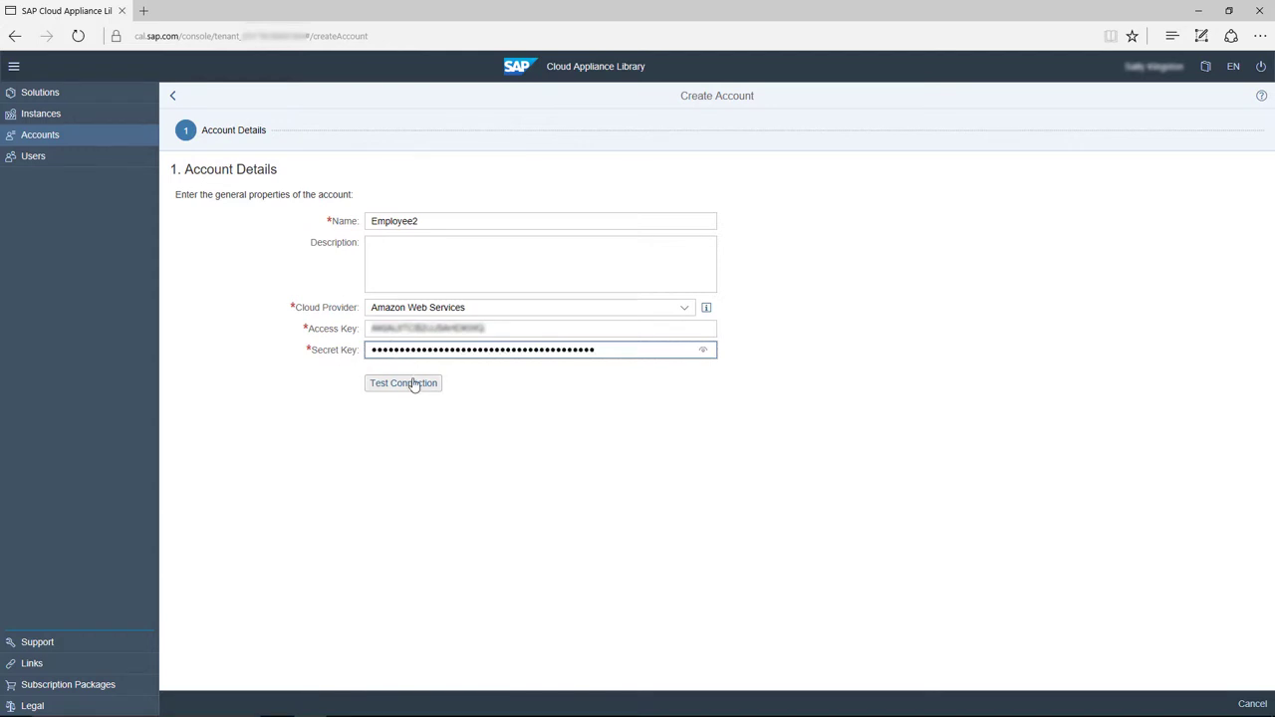
pyautogui.click(414, 386)
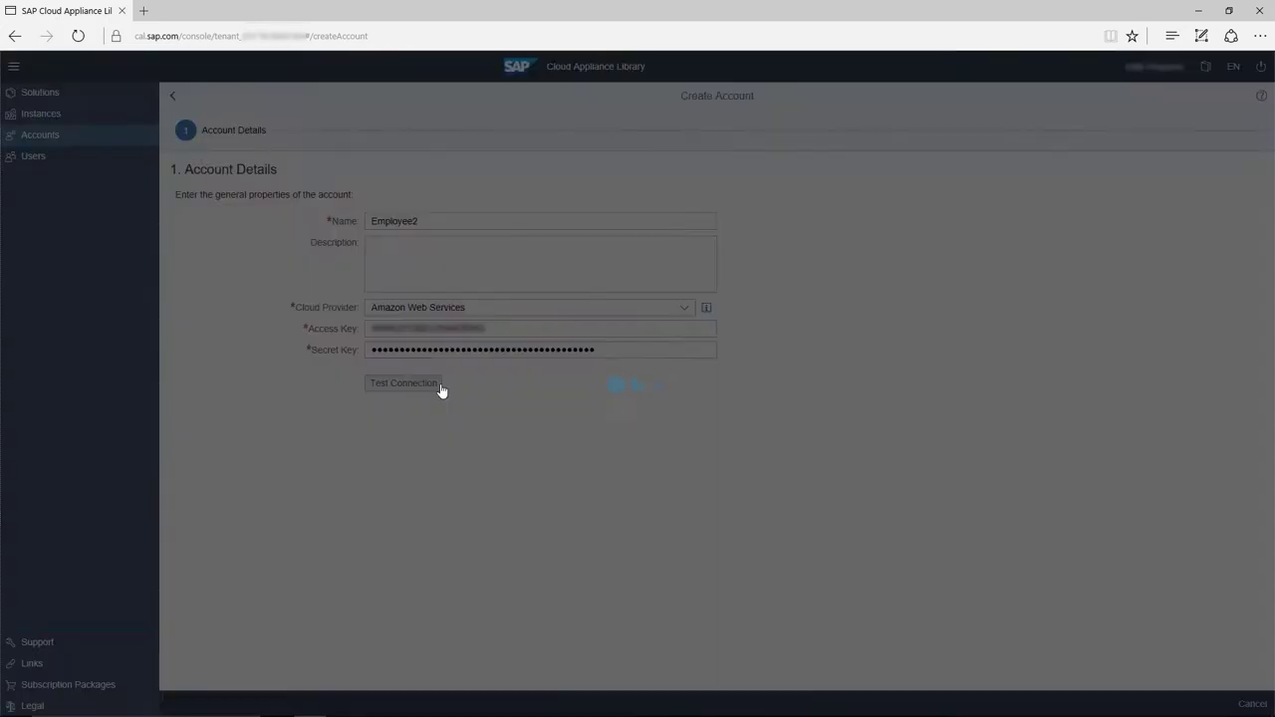
pyautogui.click(188, 422)
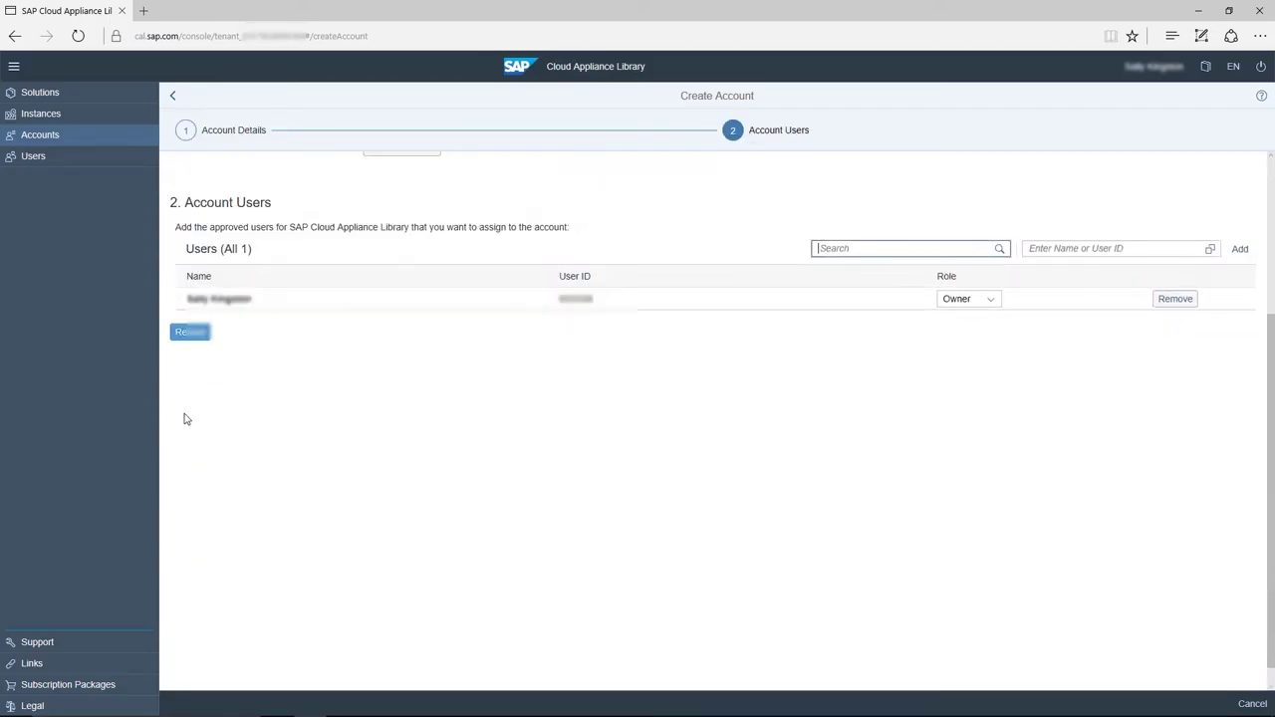
# Step: Add the other approved user to the account and assign that user the Owner role
pyautogui.click(1210, 250)
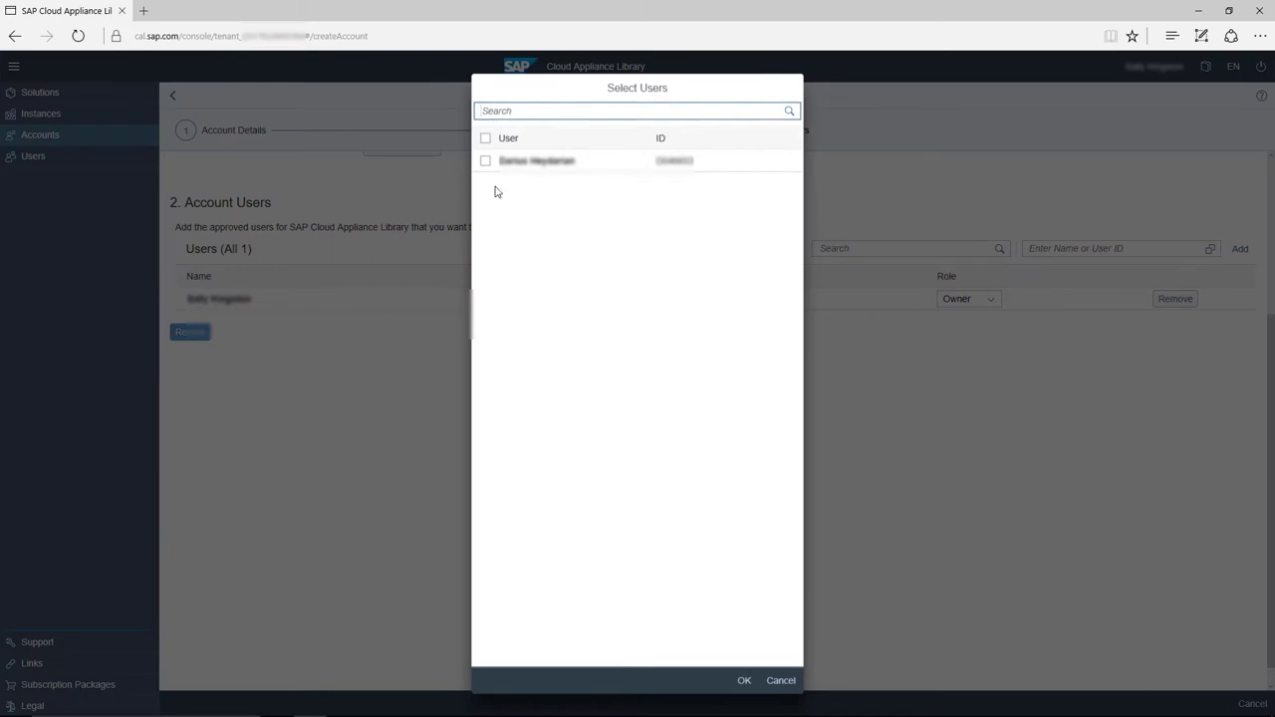
pyautogui.click(485, 162)
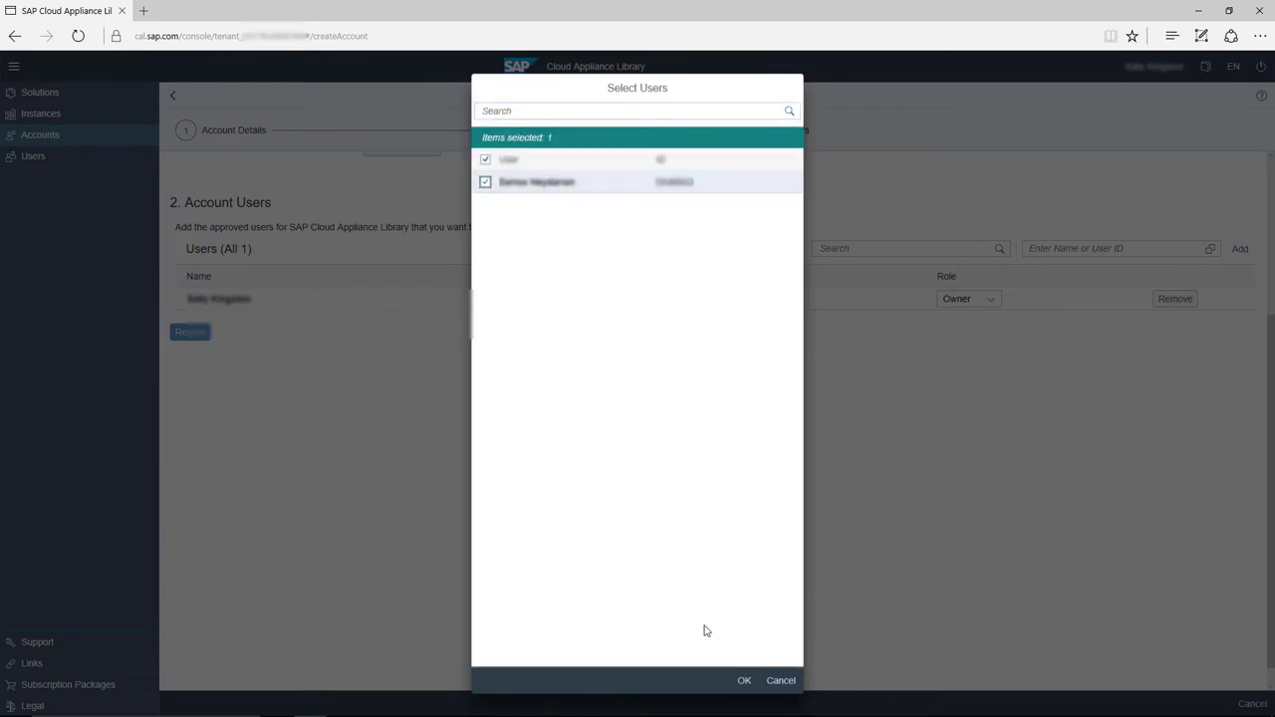
pyautogui.click(743, 680)
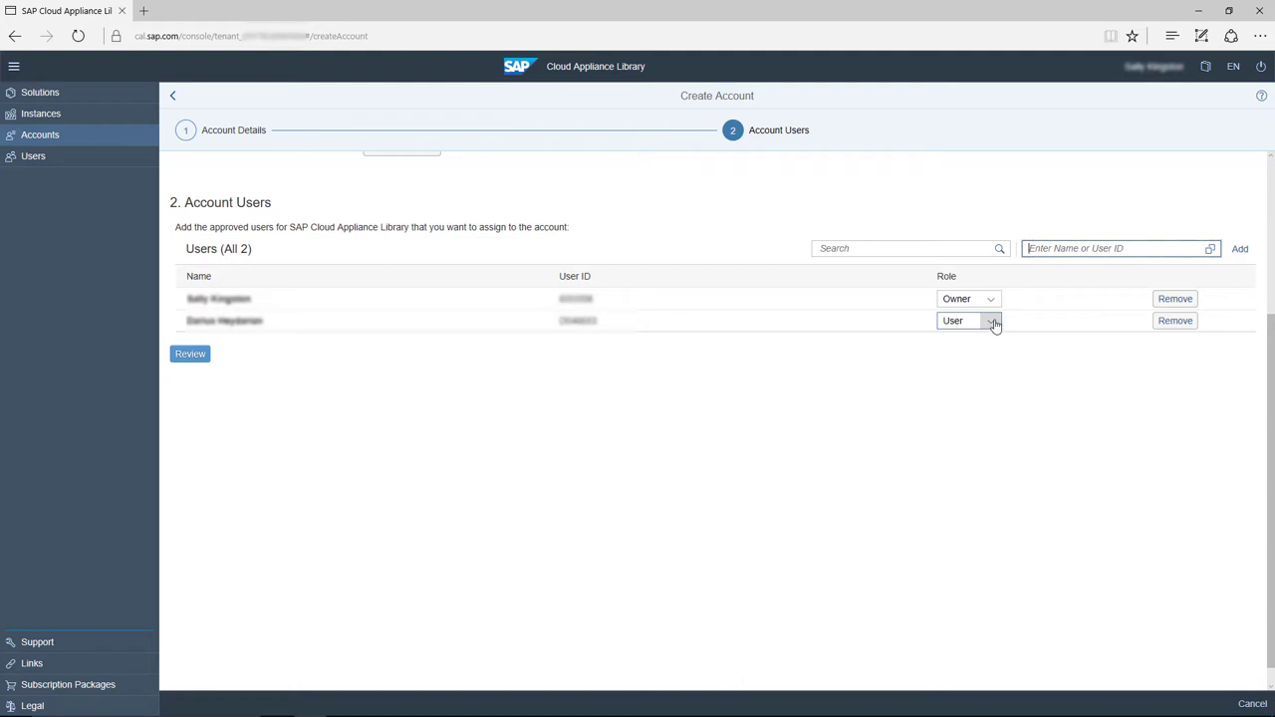
pyautogui.click(993, 321)
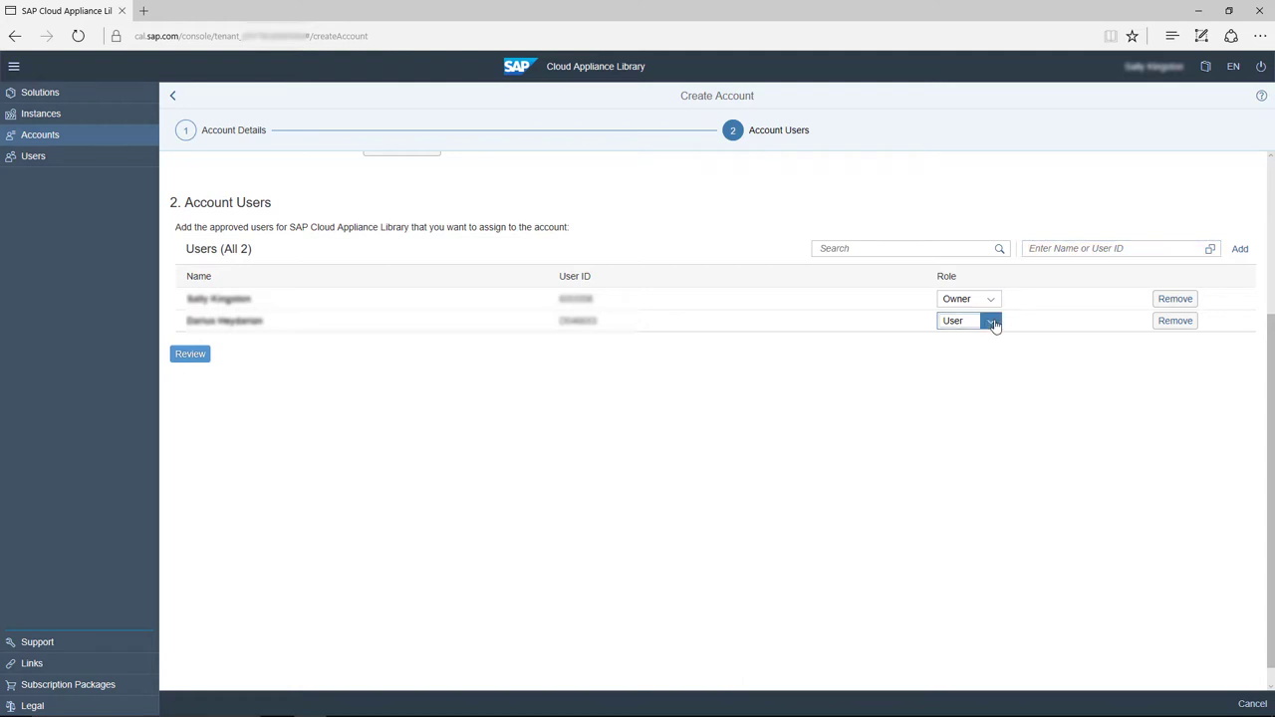
pyautogui.click(984, 342)
# Step: Review and create the Employee2 account, and open its details from the accounts list
pyautogui.click(190, 353)
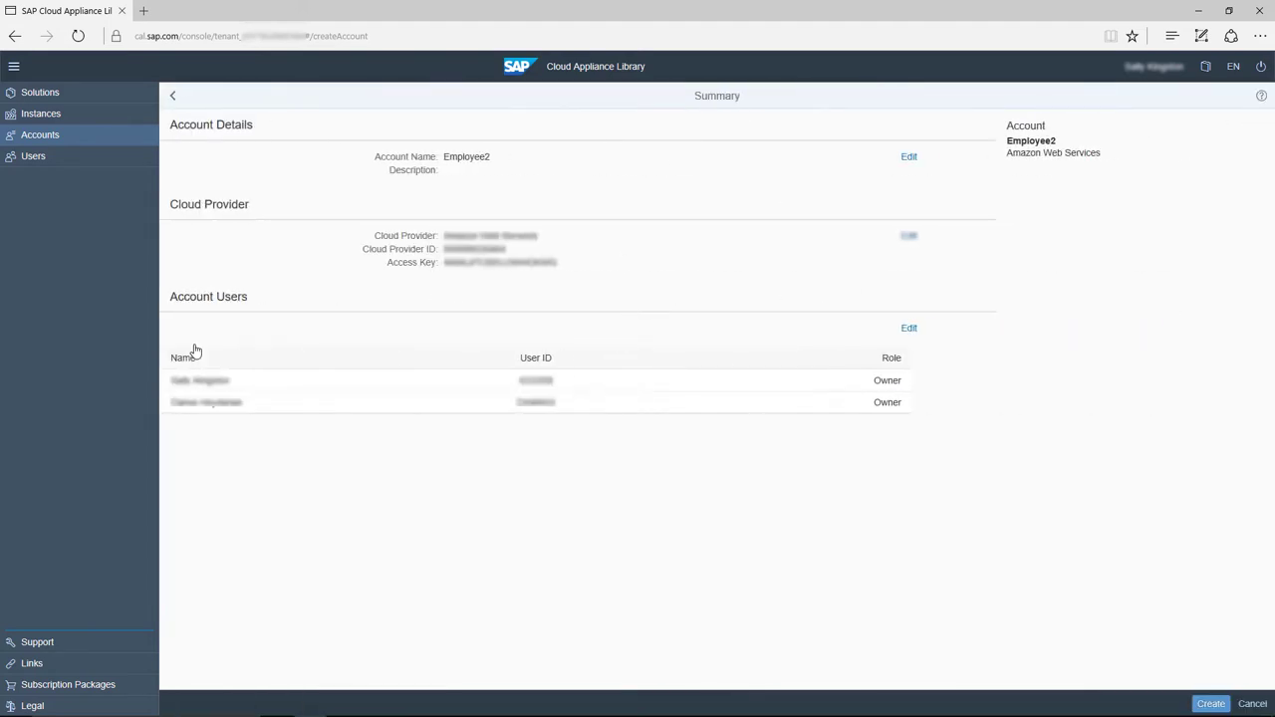
pyautogui.click(1211, 704)
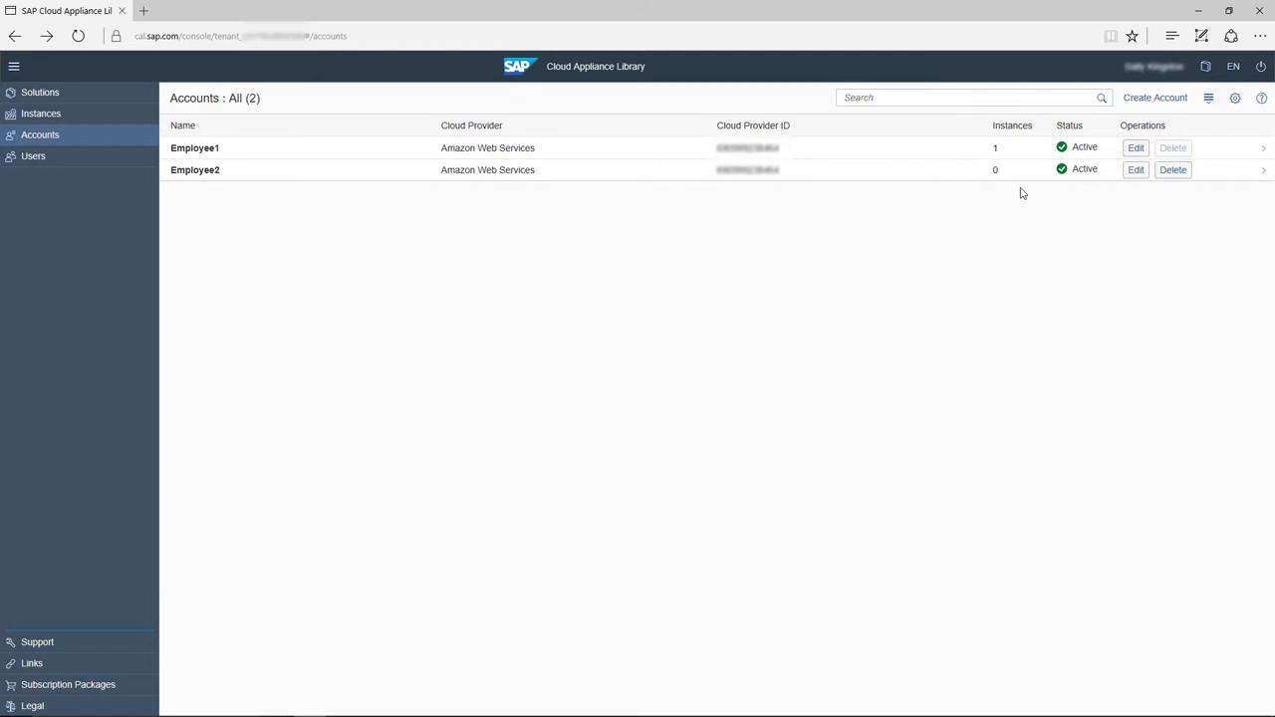
pyautogui.click(889, 173)
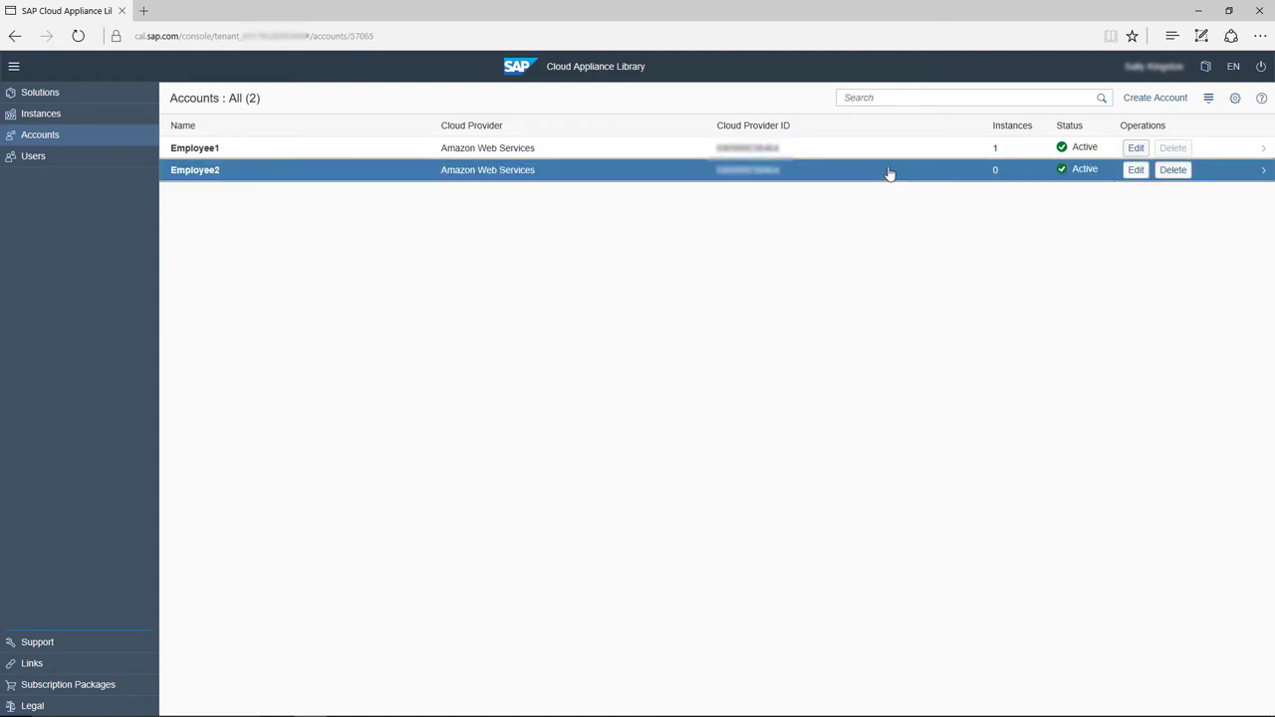